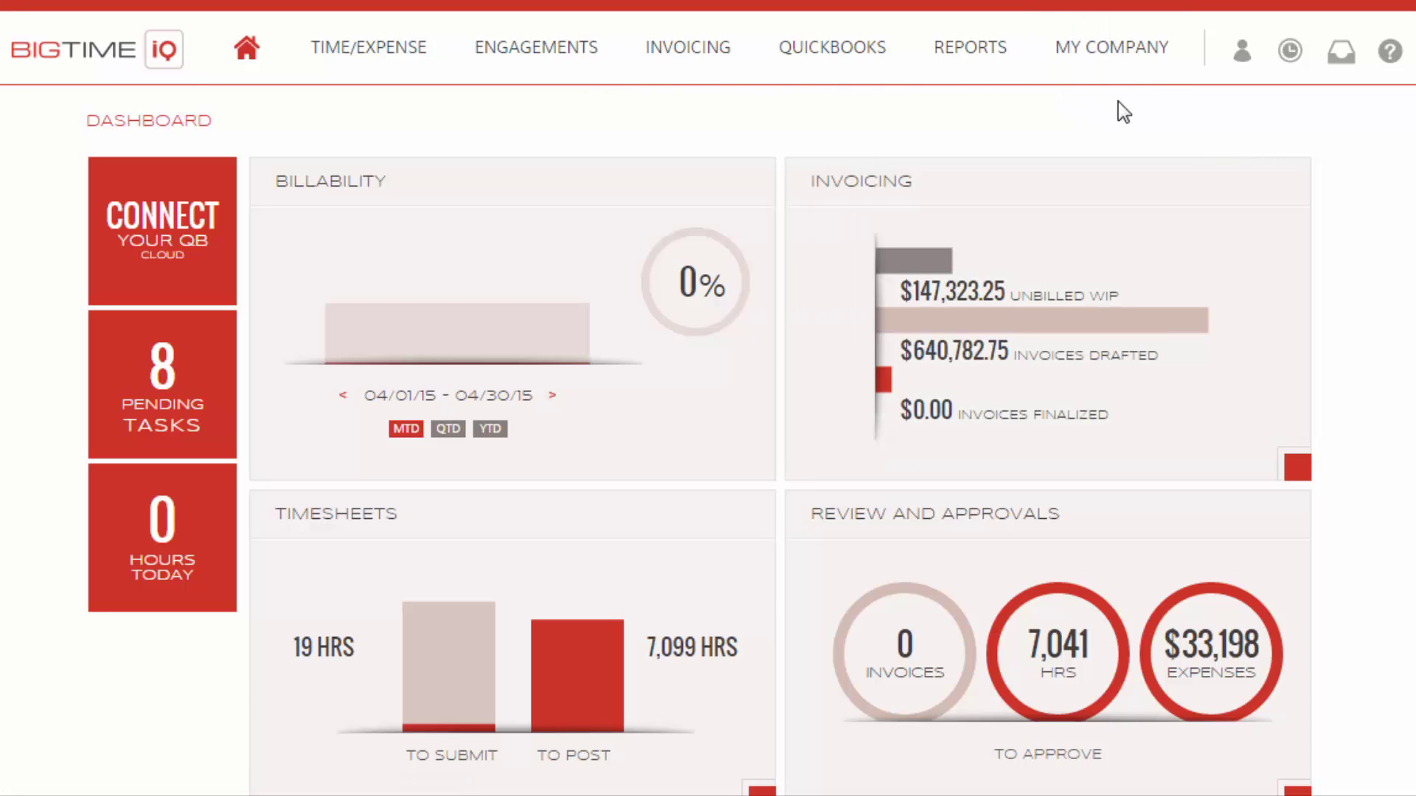
Go to the Client List under My Company.
{"action": "left_click", "coordinate": [1136, 66]}
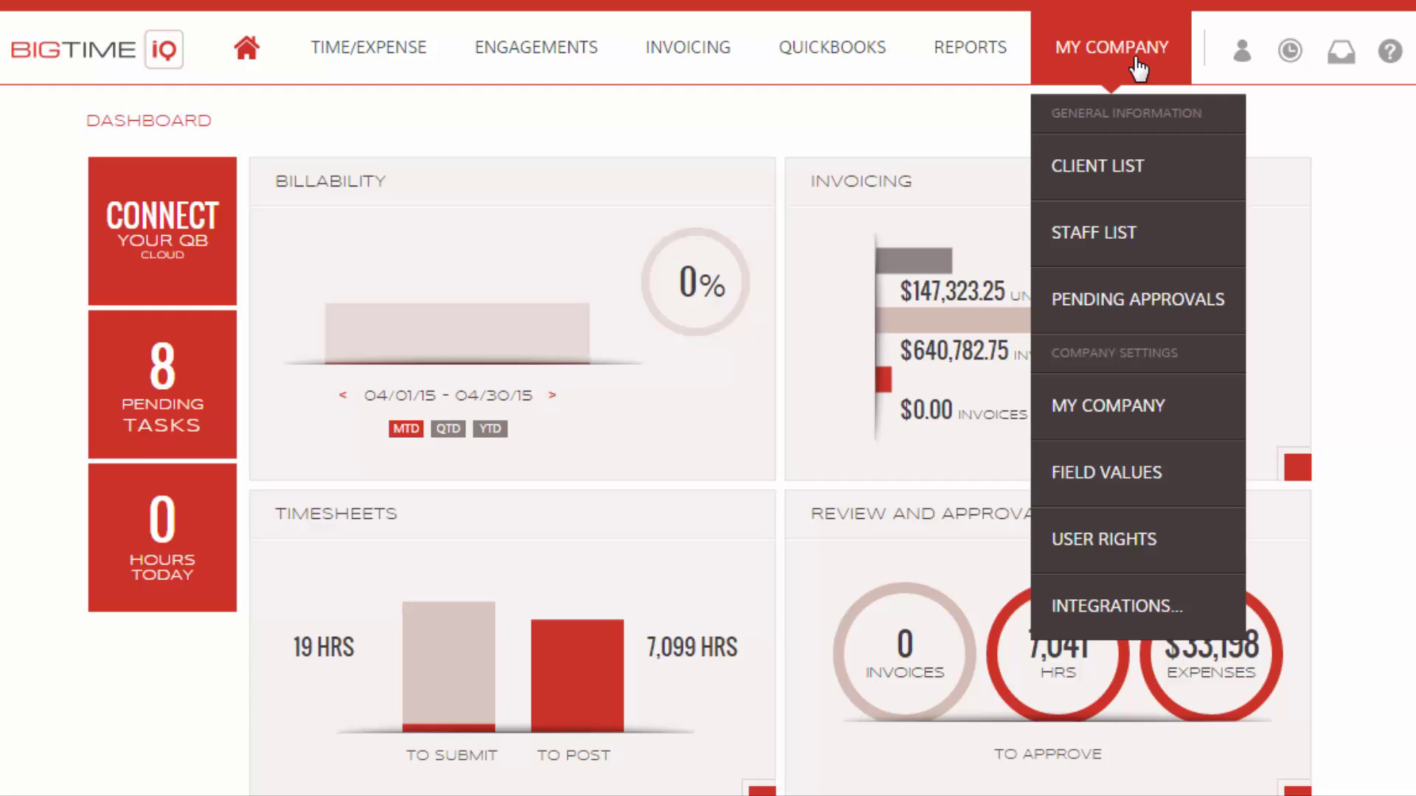
{"action": "left_click", "coordinate": [1106, 186]}
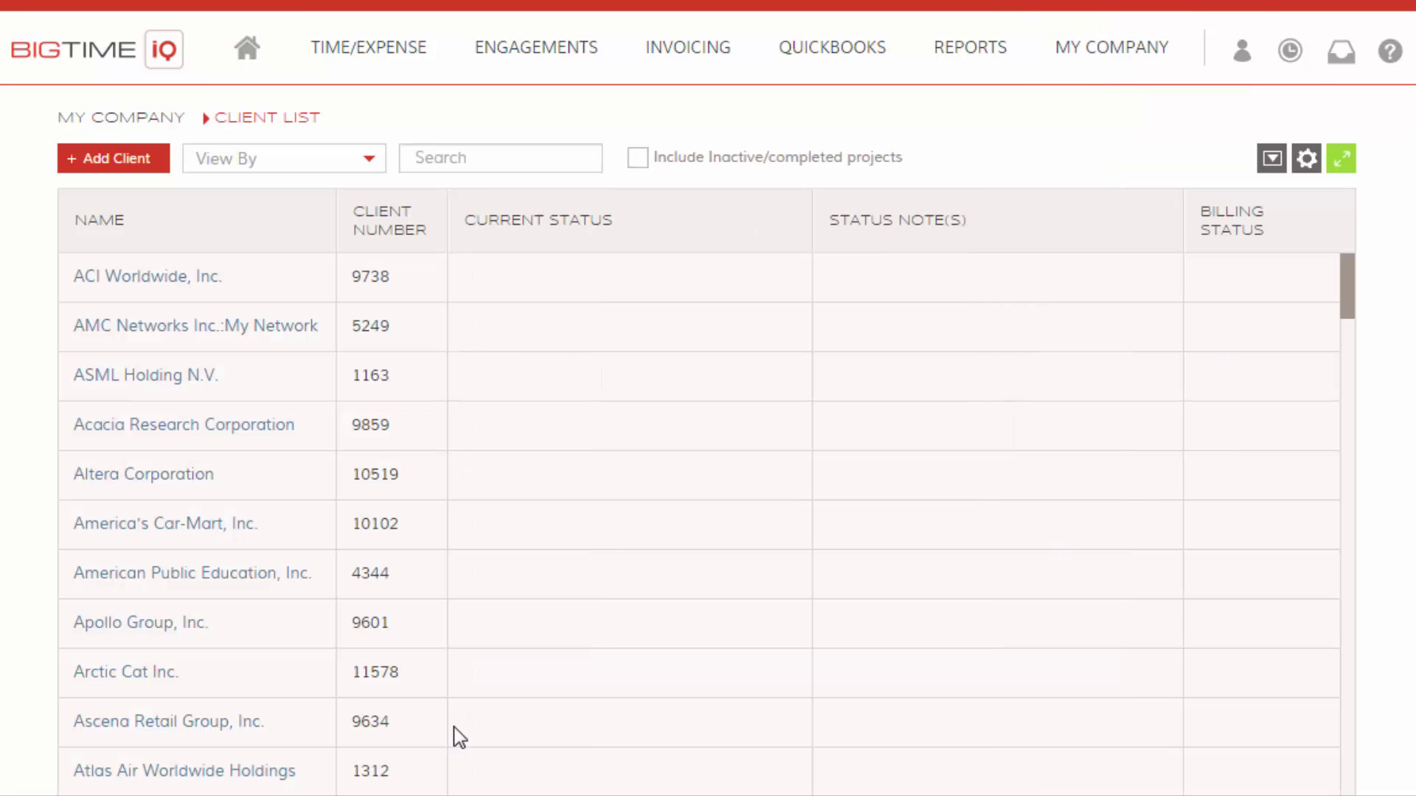
Open Altera Corporation's Engagements tab and expand the Add Engagement options.
{"action": "left_click", "coordinate": [160, 478]}
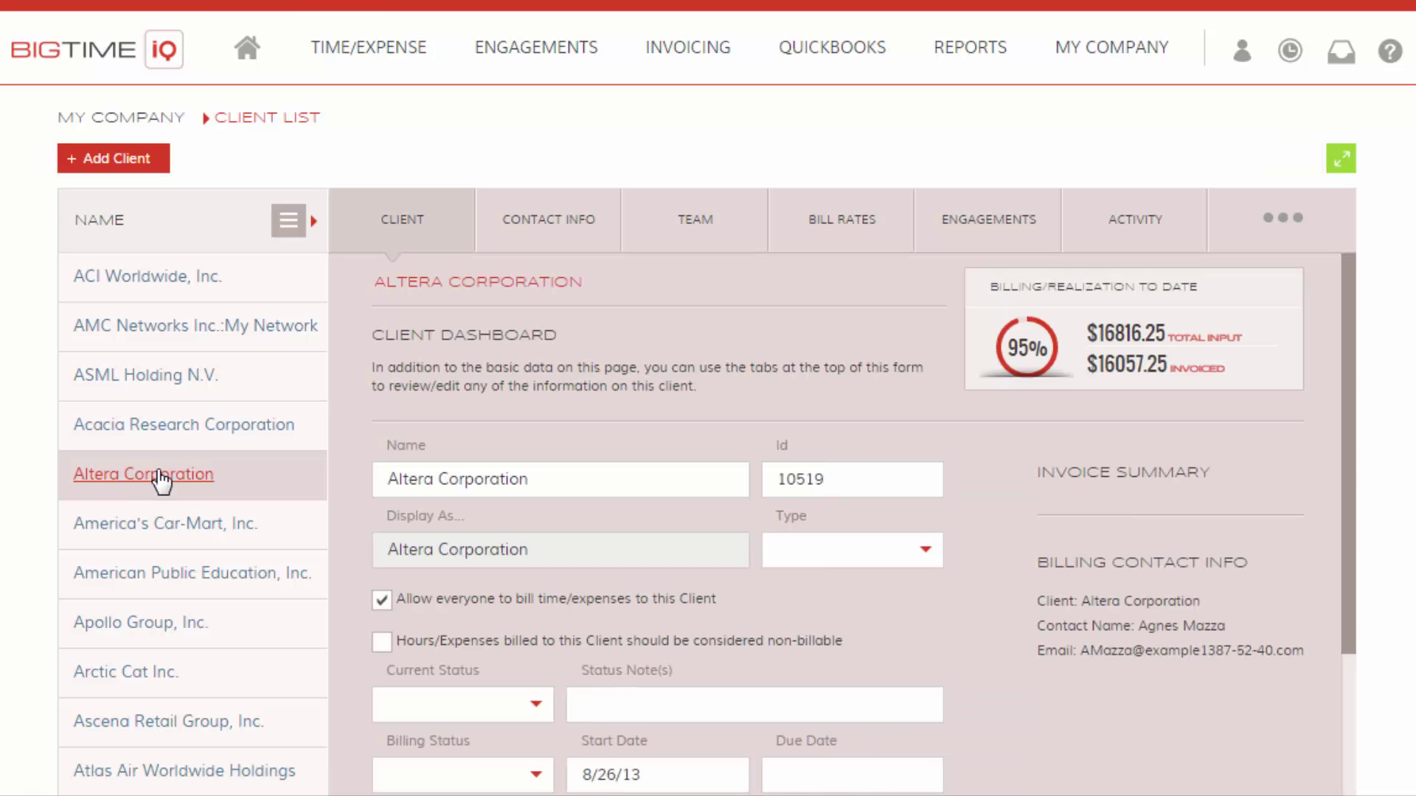
{"action": "left_click", "coordinate": [1014, 242]}
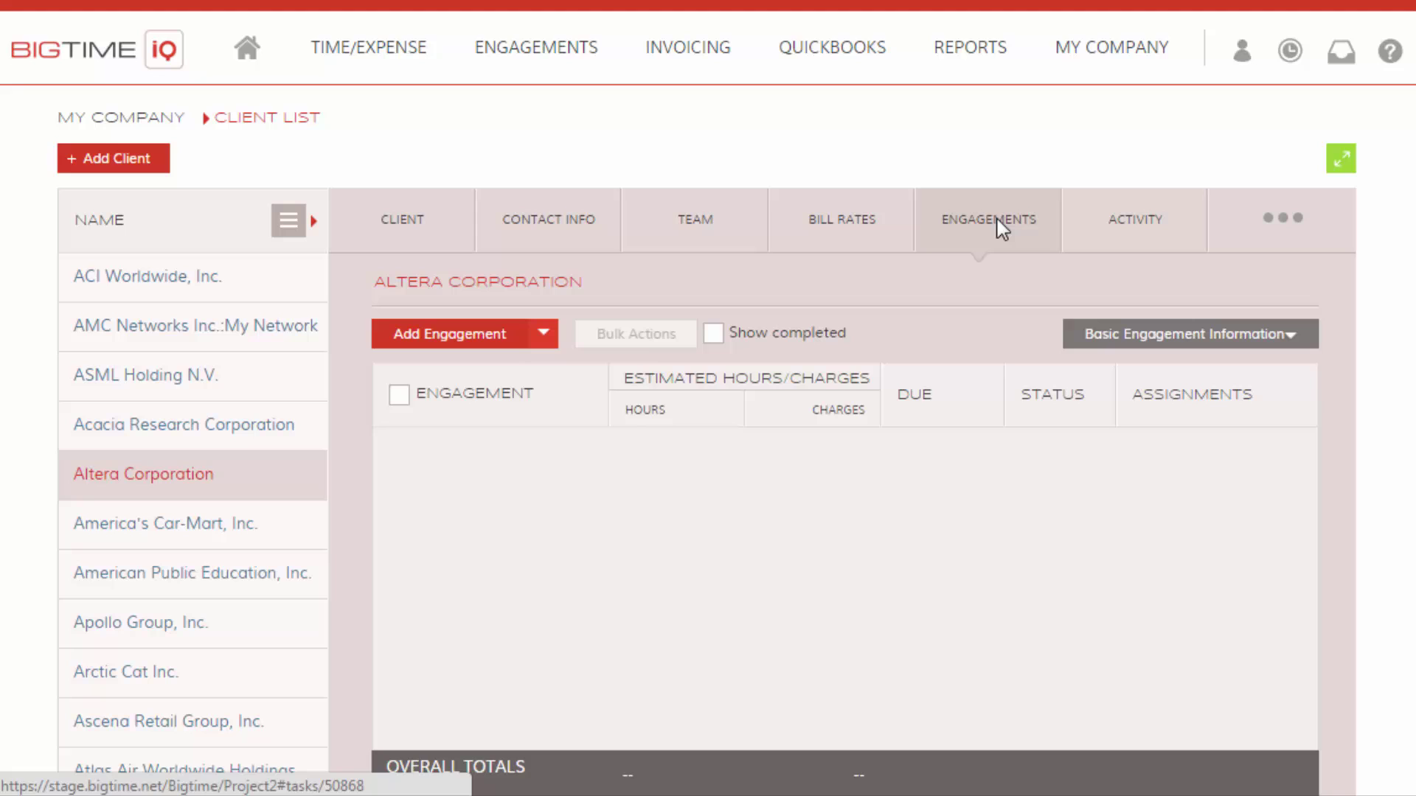
{"action": "left_click", "coordinate": [545, 337]}
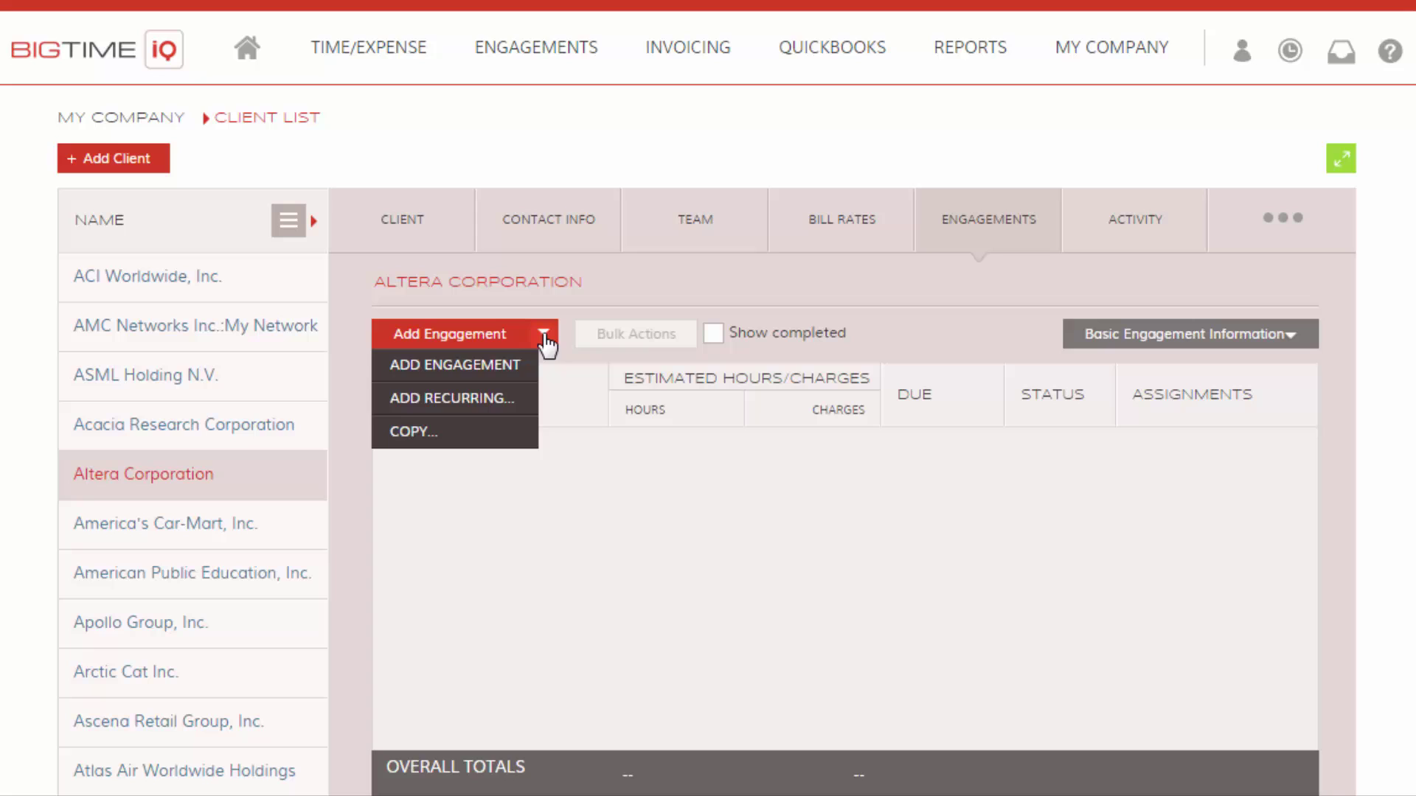
Start a new engagement named 'Phase 1' with type 888 and initial status Not Started.
{"action": "left_click", "coordinate": [514, 378]}
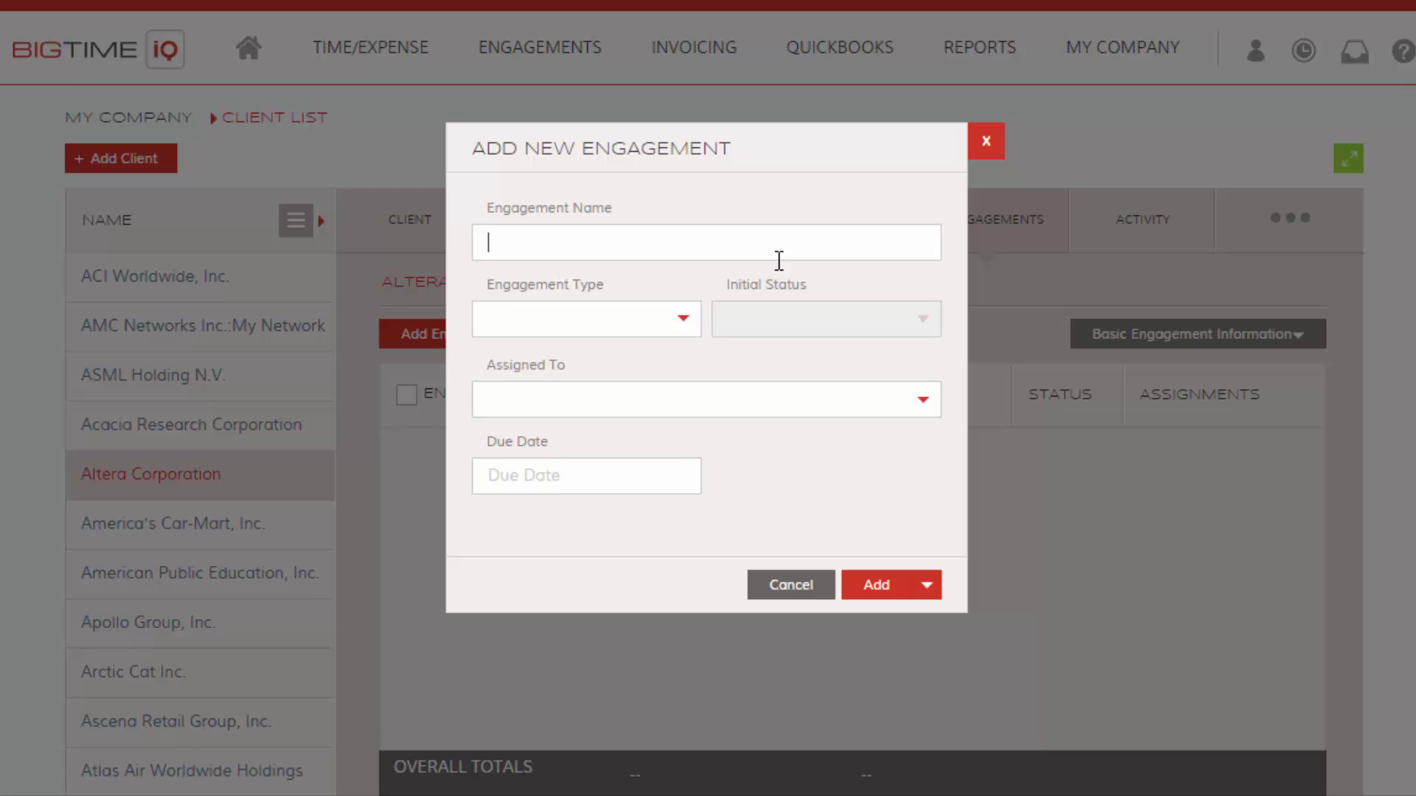
{"action": "left_click", "coordinate": [779, 258]}
{"action": "type", "text": "Phase 1"}
{"action": "left_click", "coordinate": [609, 325]}
{"action": "left_click", "coordinate": [663, 354]}
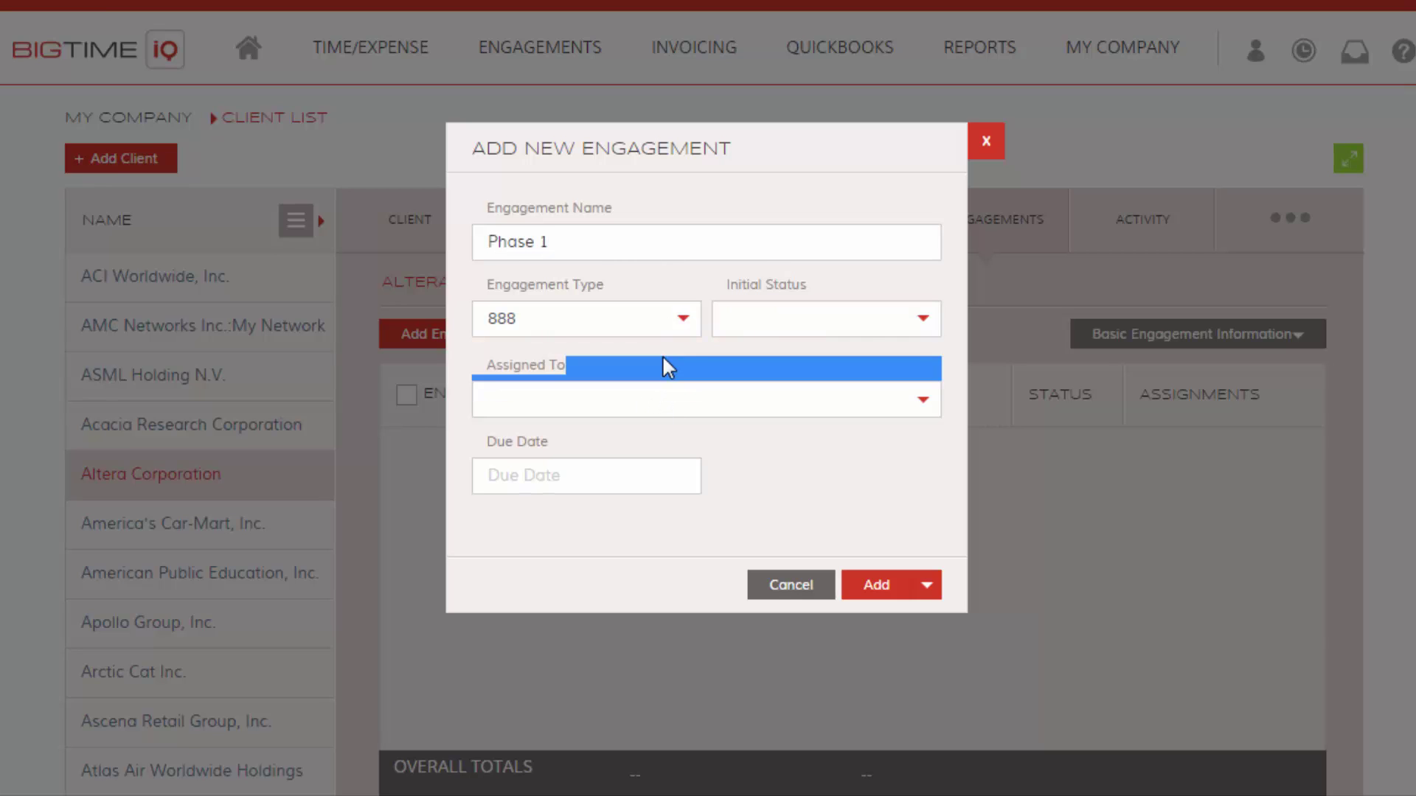
{"action": "left_click", "coordinate": [918, 322]}
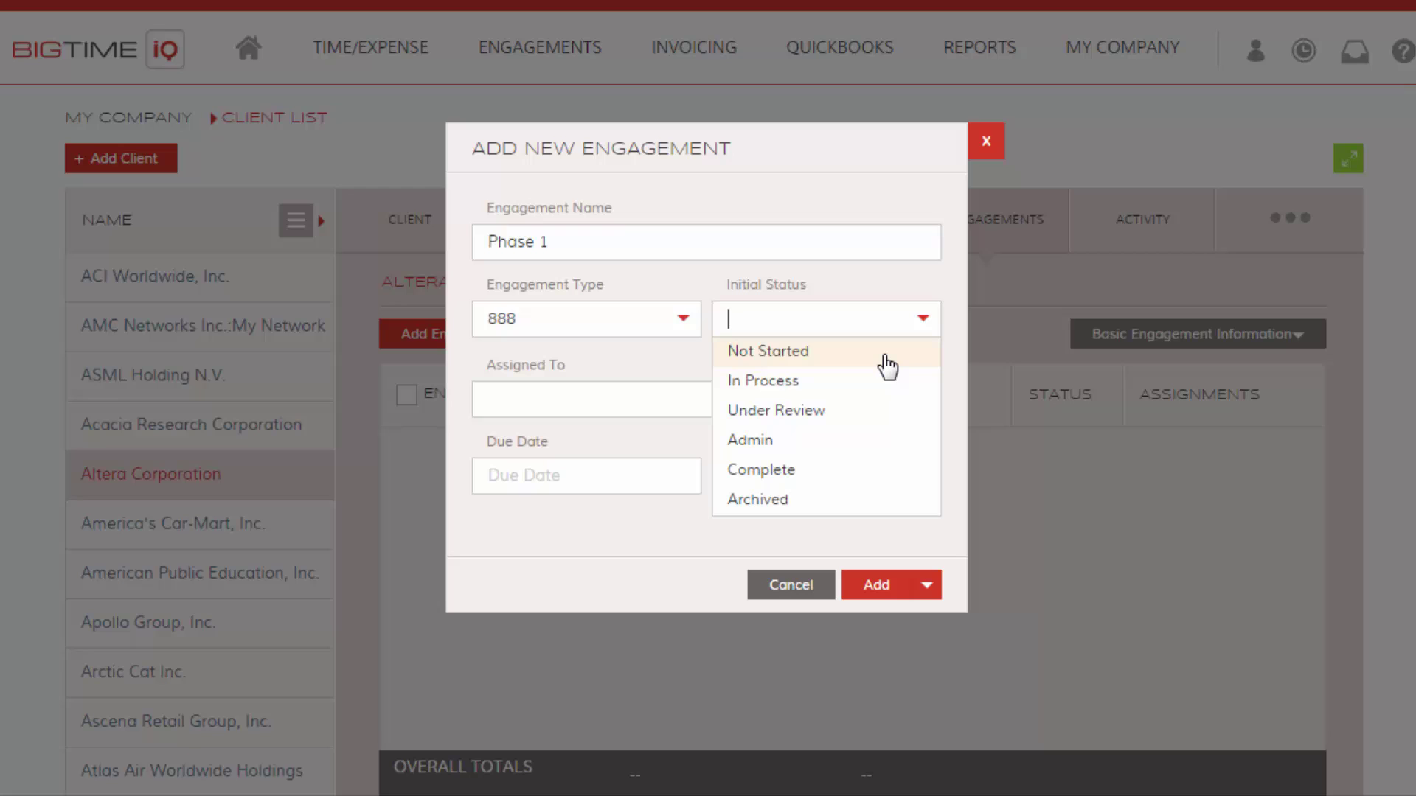
{"action": "left_click", "coordinate": [887, 366]}
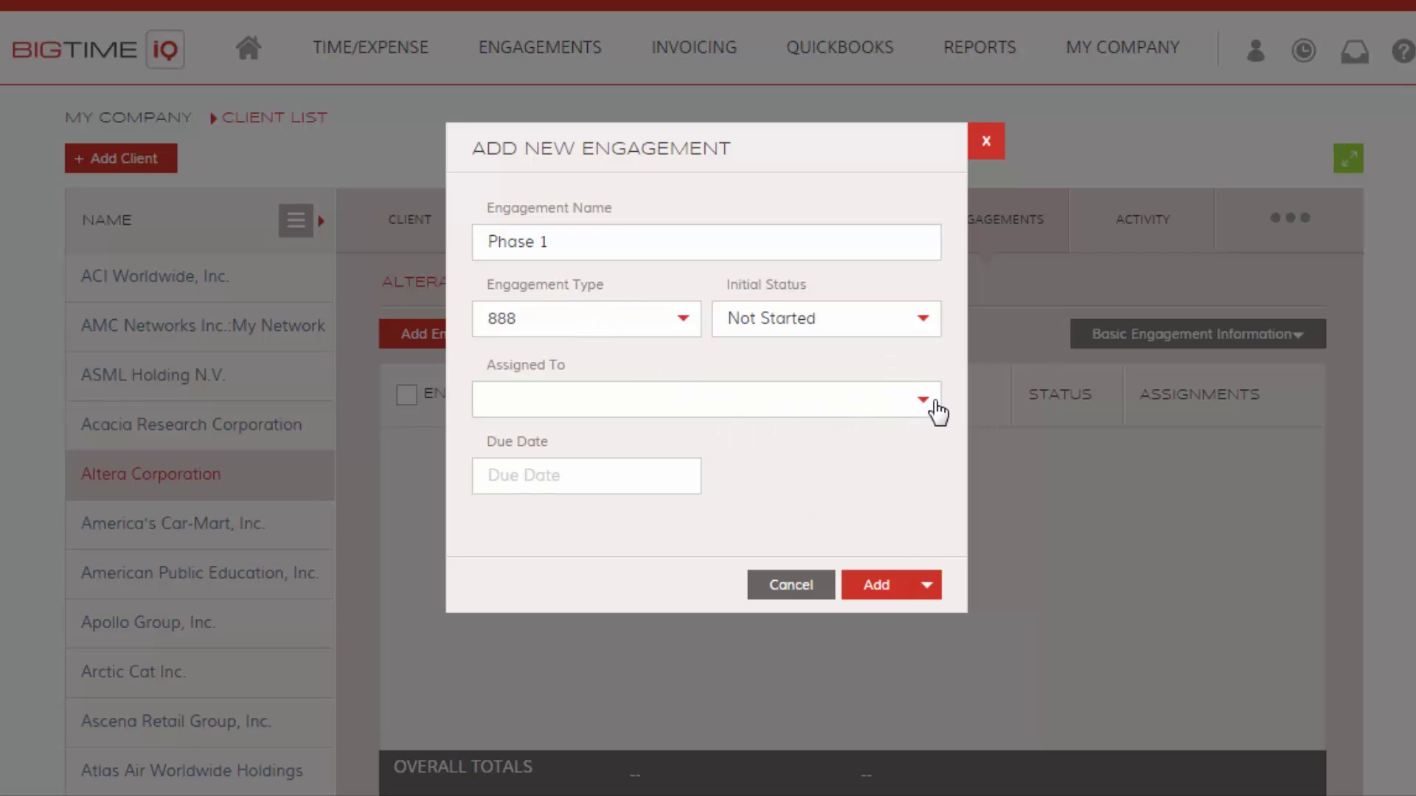
Try assigning the first two staff members, then leave the engagement with nobody assigned.
{"action": "left_click", "coordinate": [930, 405]}
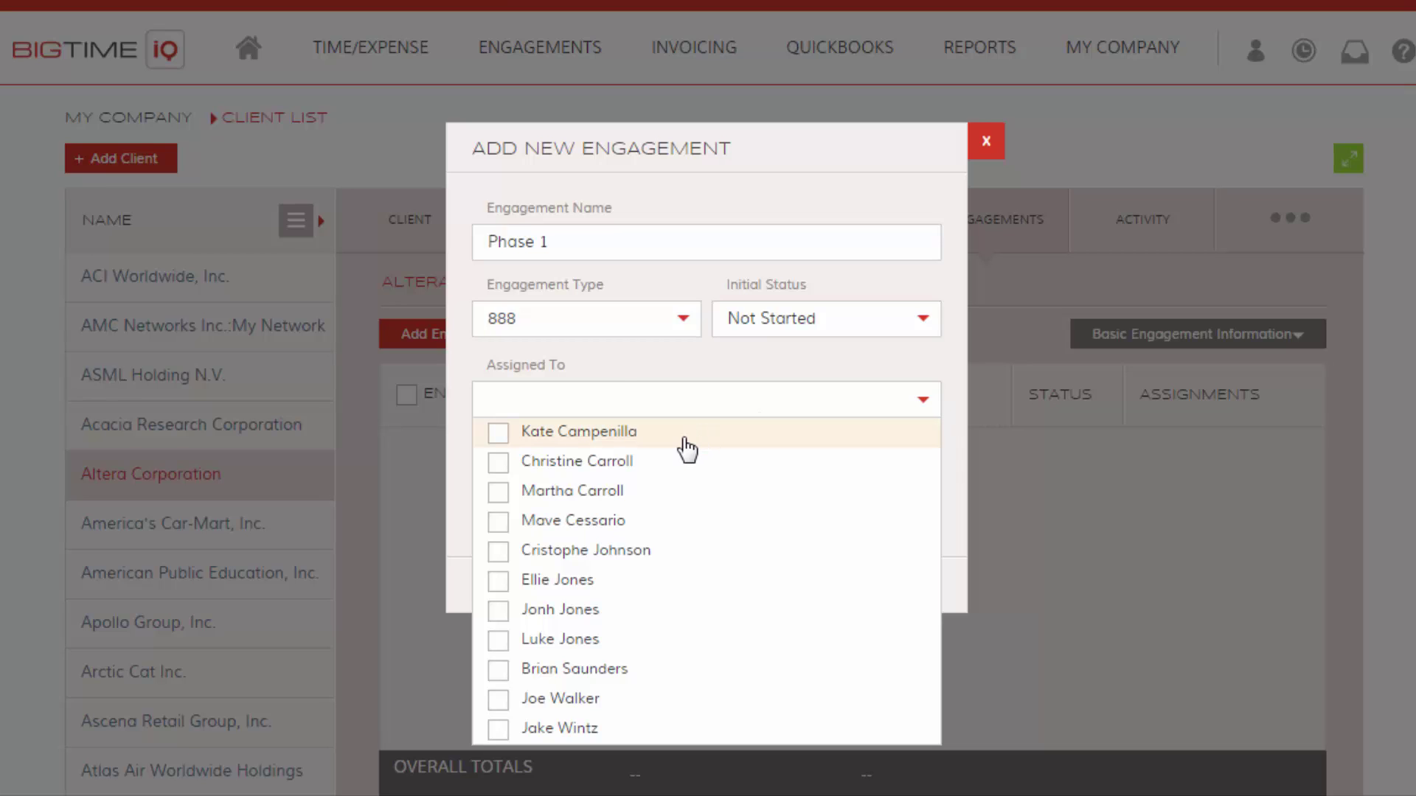
{"action": "left_click", "coordinate": [686, 441]}
{"action": "left_click", "coordinate": [698, 470]}
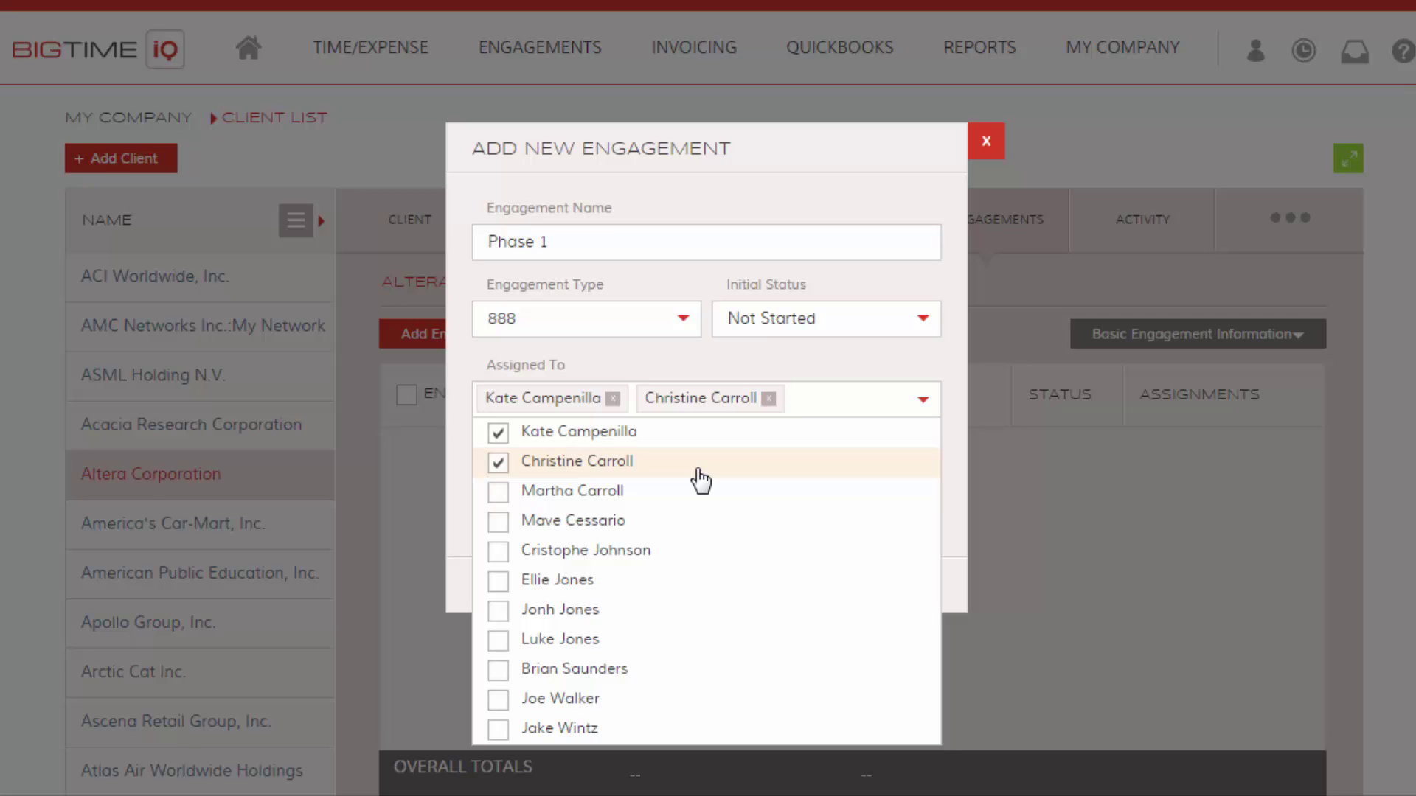
{"action": "left_click", "coordinate": [704, 463]}
{"action": "left_click", "coordinate": [710, 442]}
{"action": "left_click", "coordinate": [708, 443]}
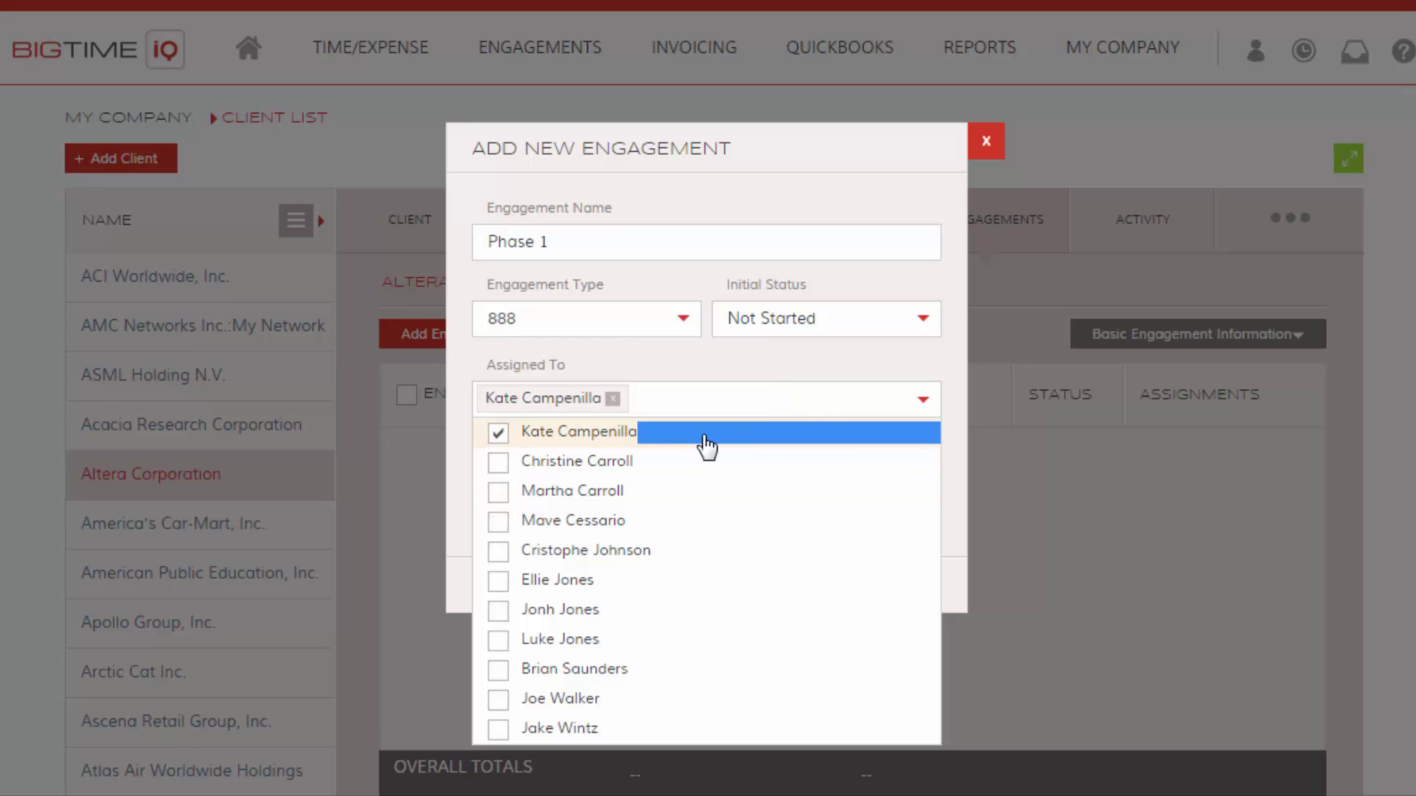
{"action": "left_click", "coordinate": [603, 440]}
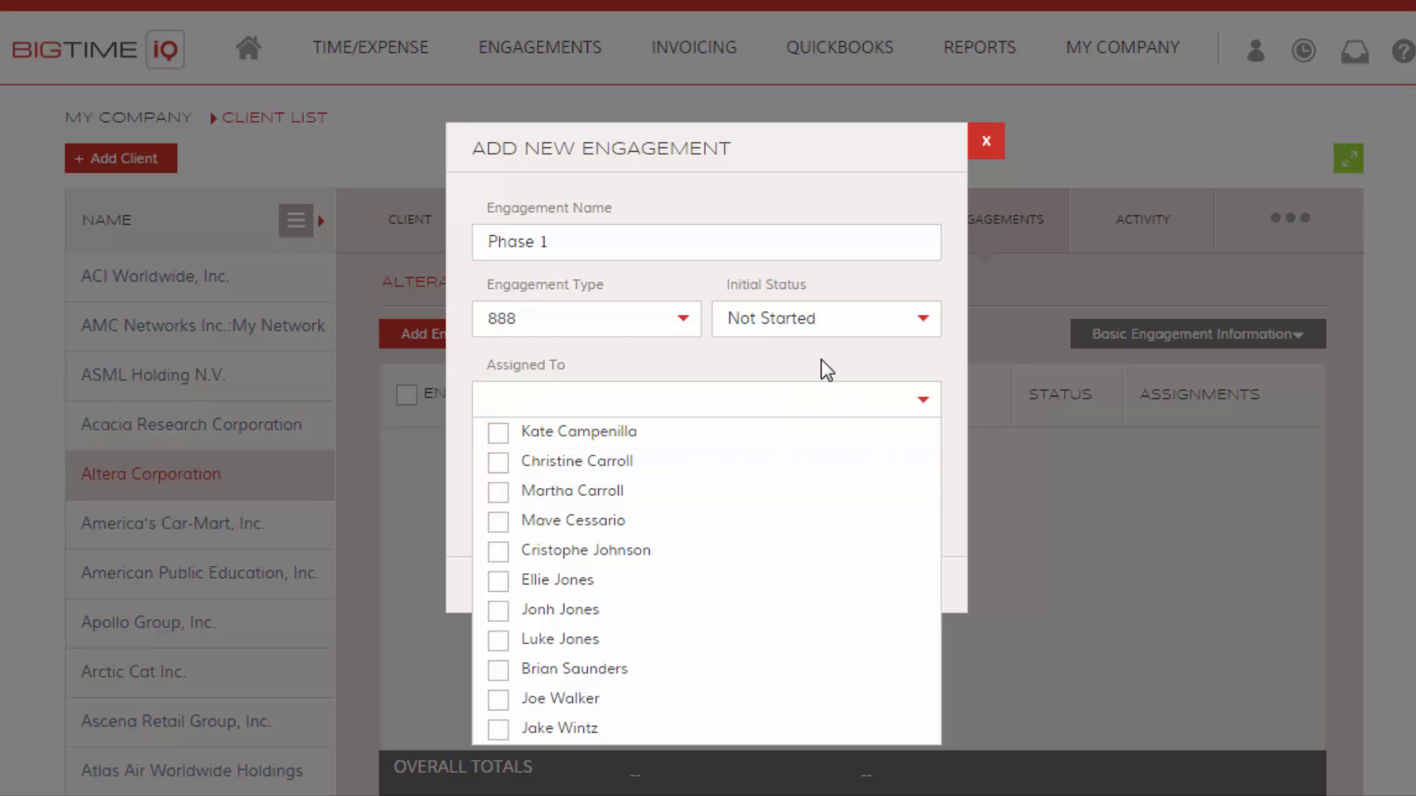
{"action": "left_click", "coordinate": [866, 398]}
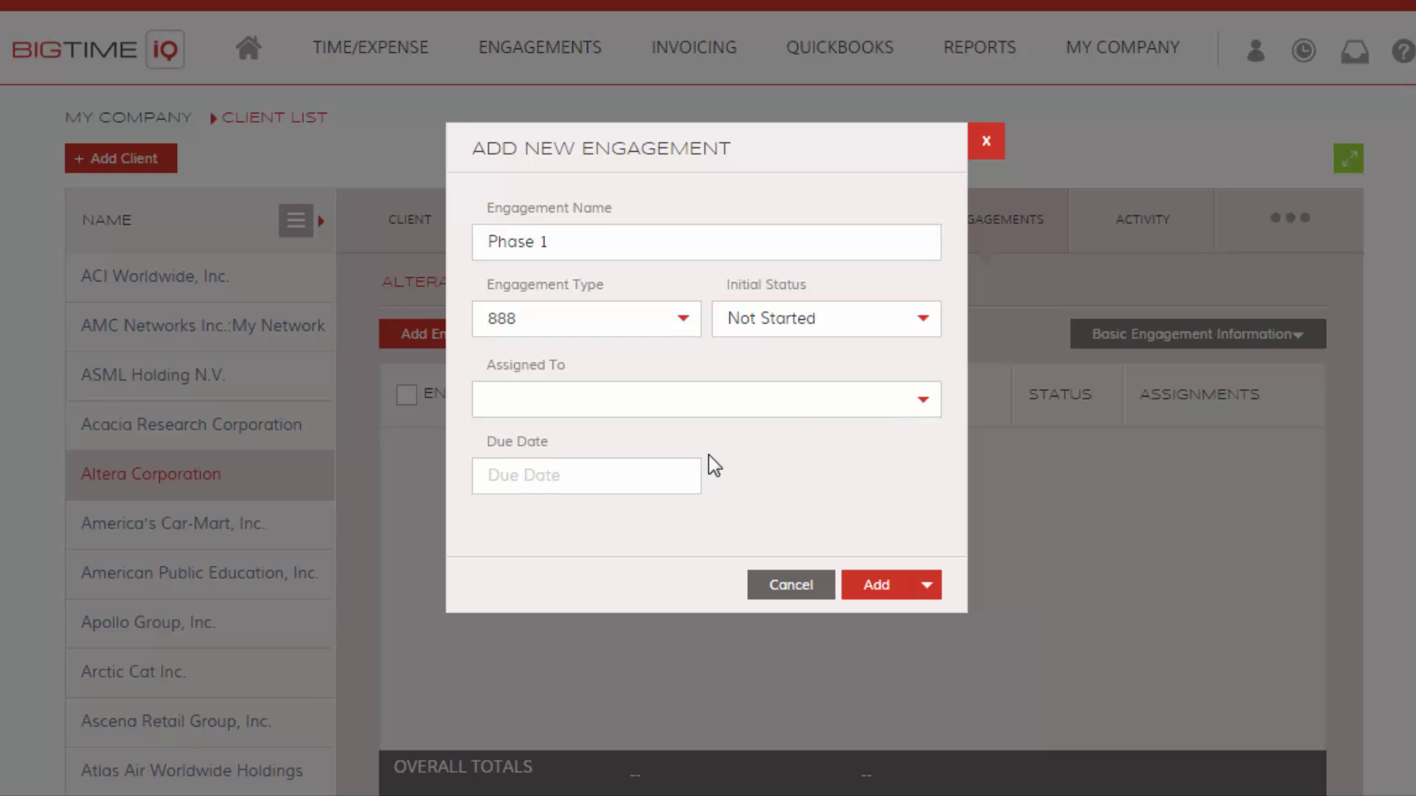
Set the Phase 1 due date to 11 June 2015 (6/11/15).
{"action": "left_click", "coordinate": [602, 475]}
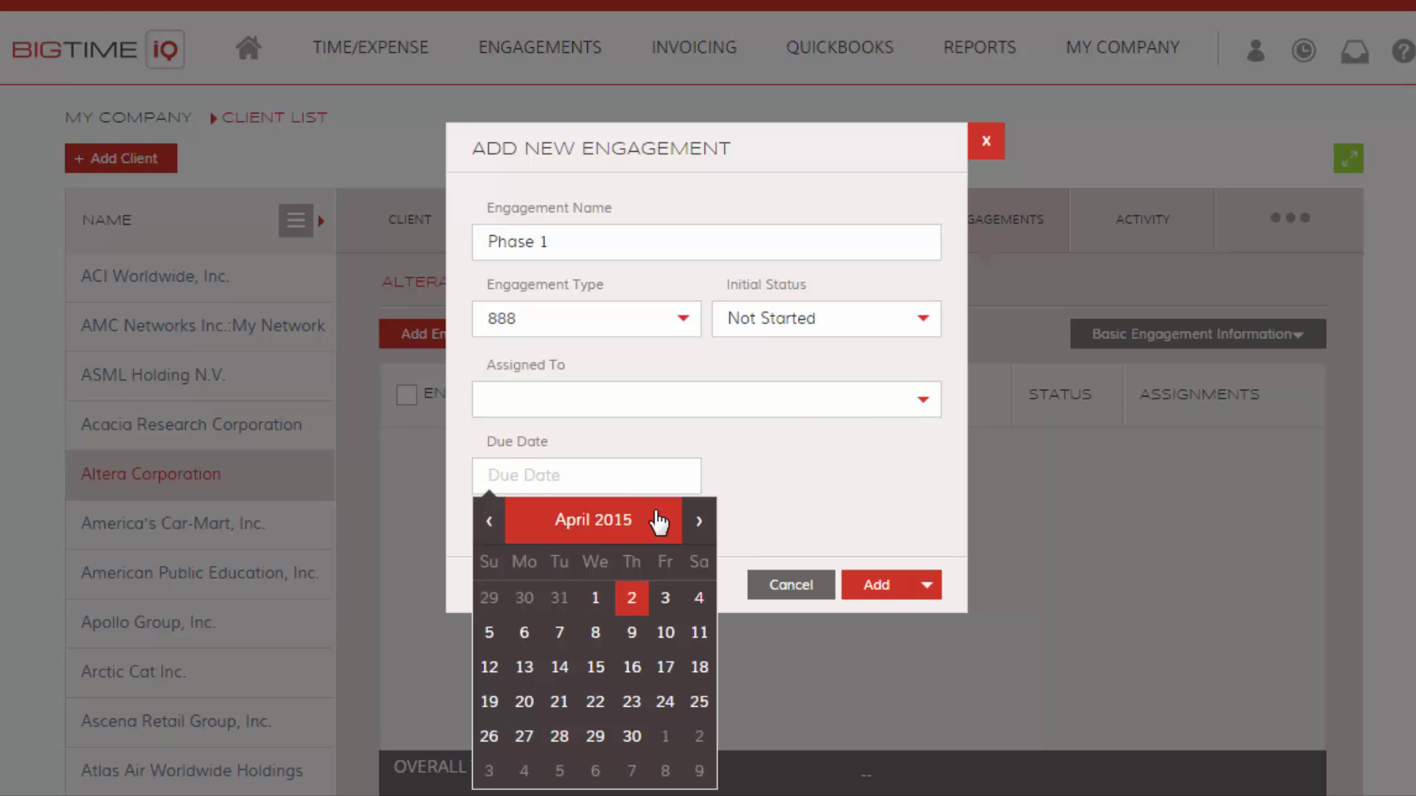
{"action": "left_click", "coordinate": [696, 542]}
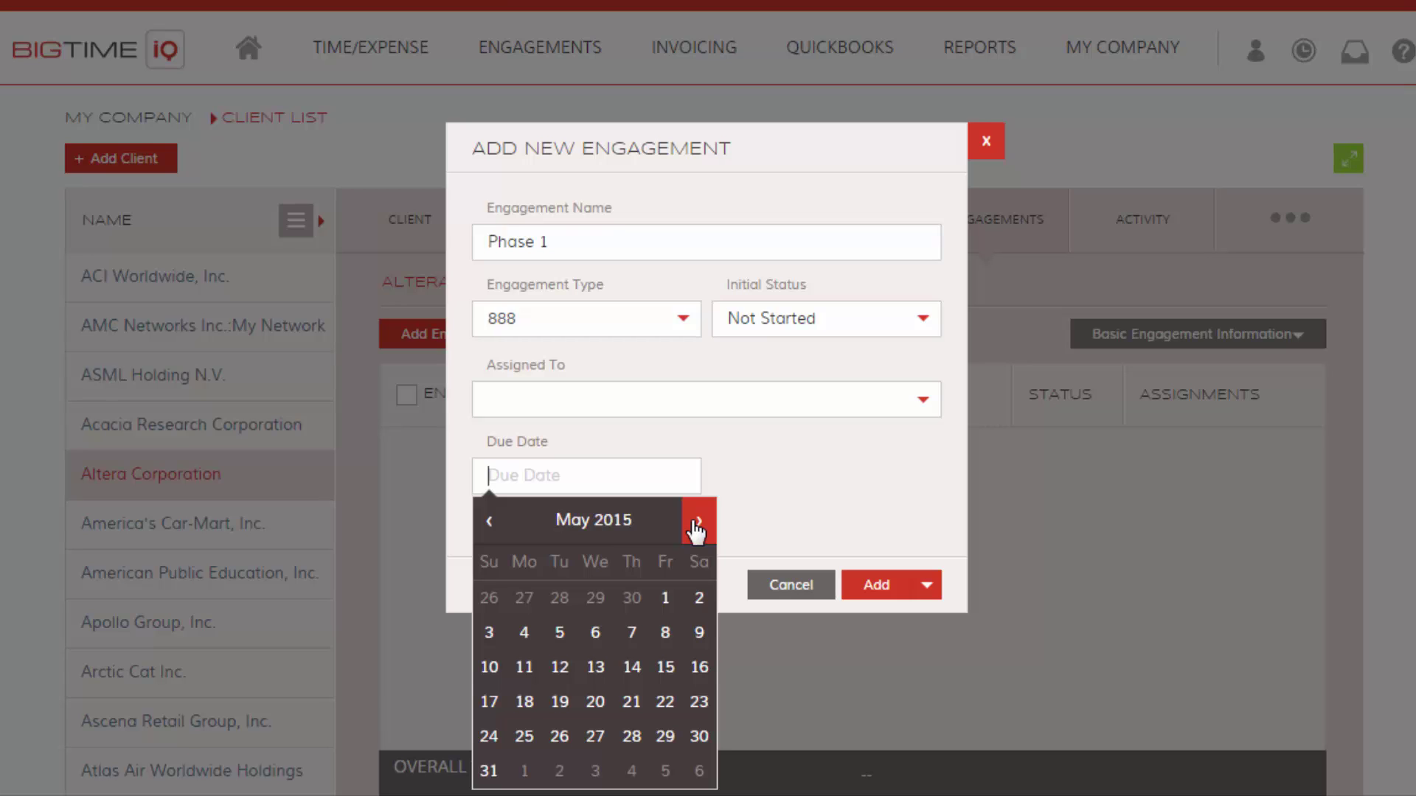
{"action": "left_click", "coordinate": [696, 525]}
{"action": "left_click", "coordinate": [631, 632]}
{"action": "left_click", "coordinate": [937, 595]}
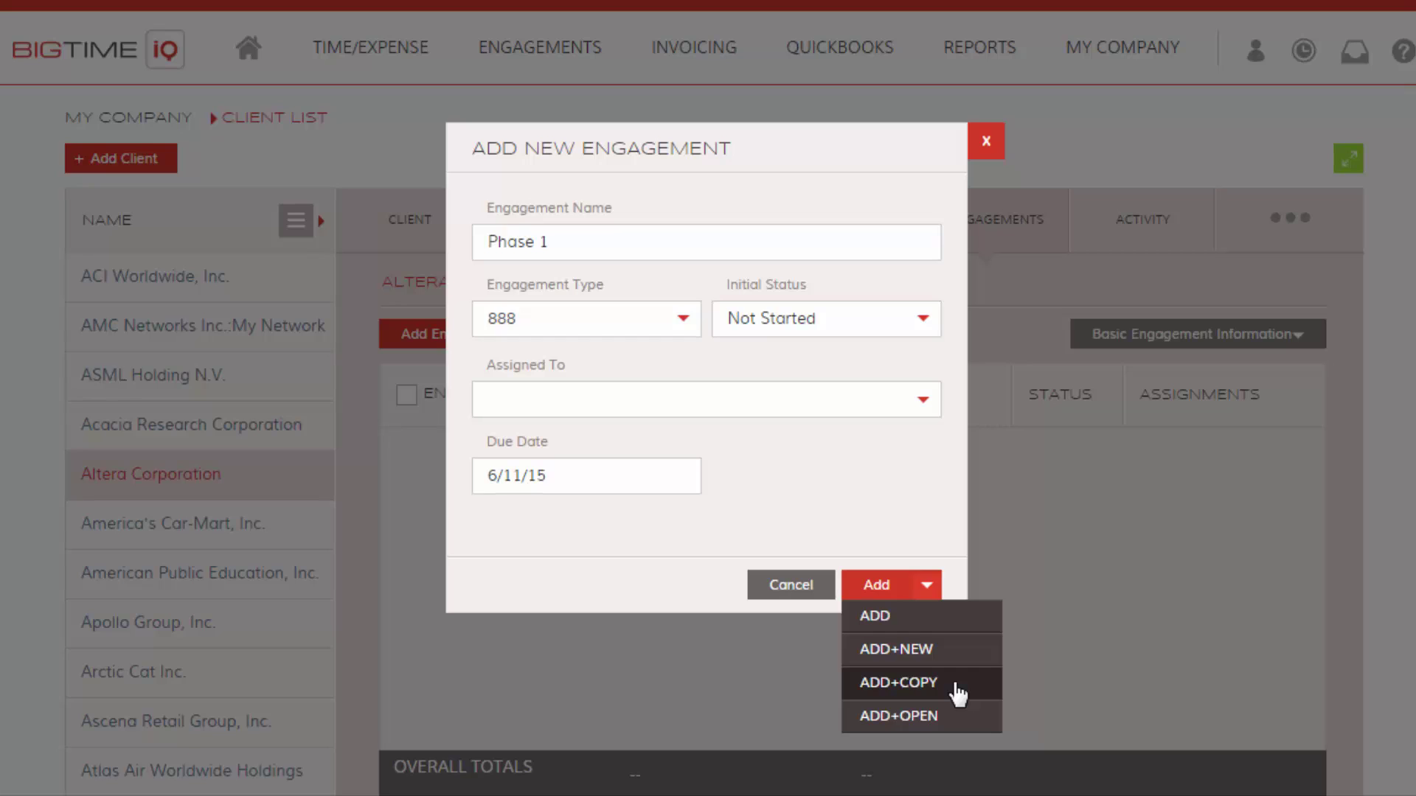
Create Phase 1 and add the note 'test' on its general information.
{"action": "left_click", "coordinate": [947, 726]}
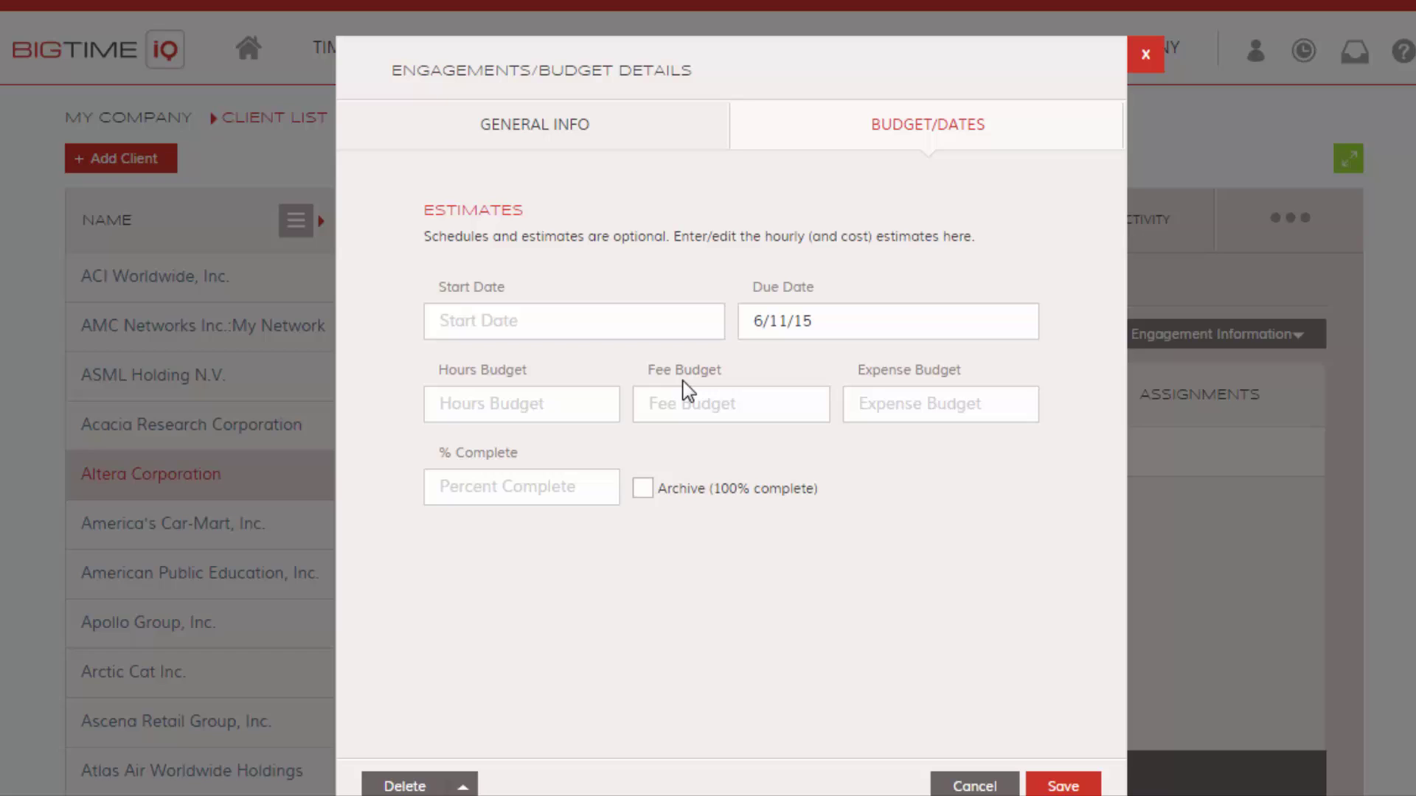
{"action": "left_click", "coordinate": [548, 142]}
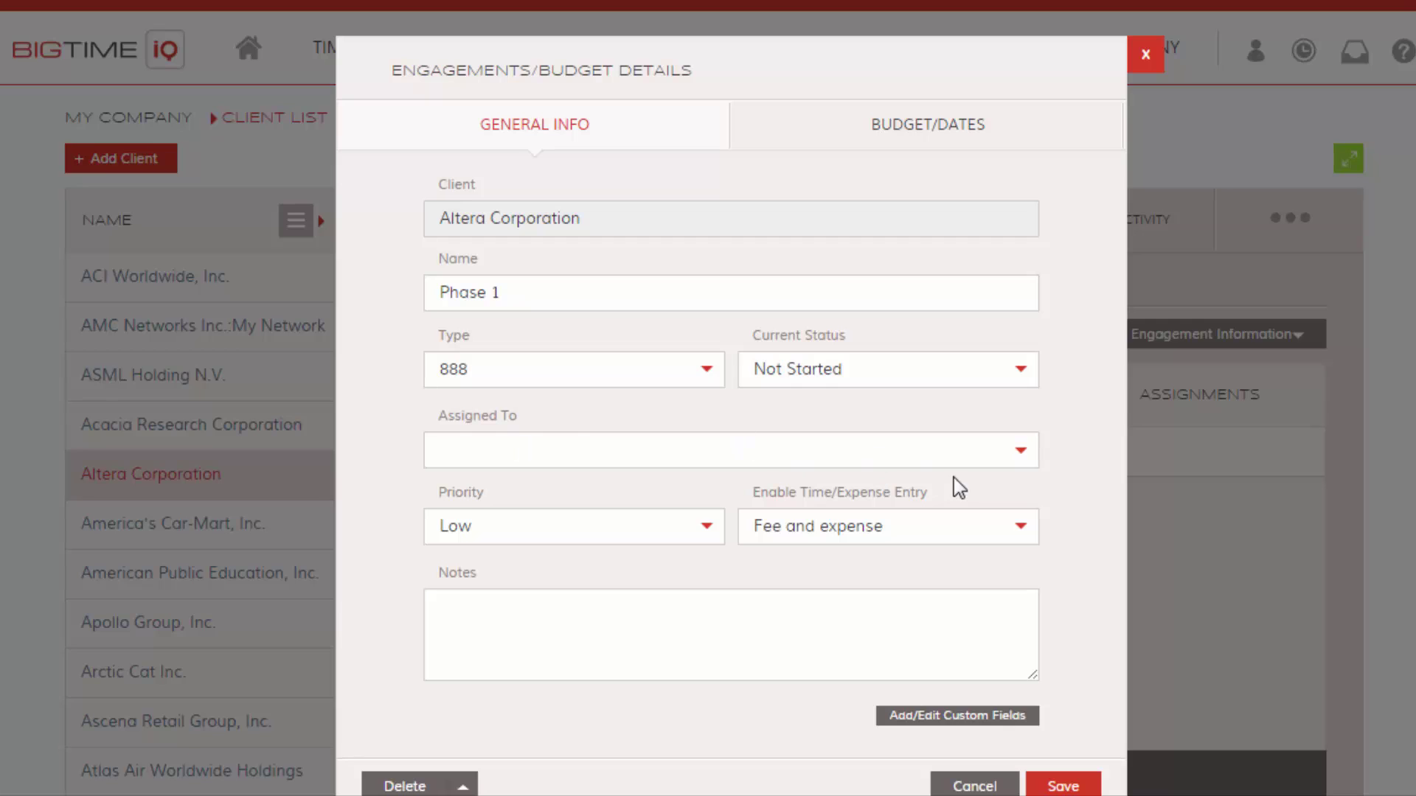
{"action": "left_click", "coordinate": [728, 636]}
{"action": "type", "text": "test"}
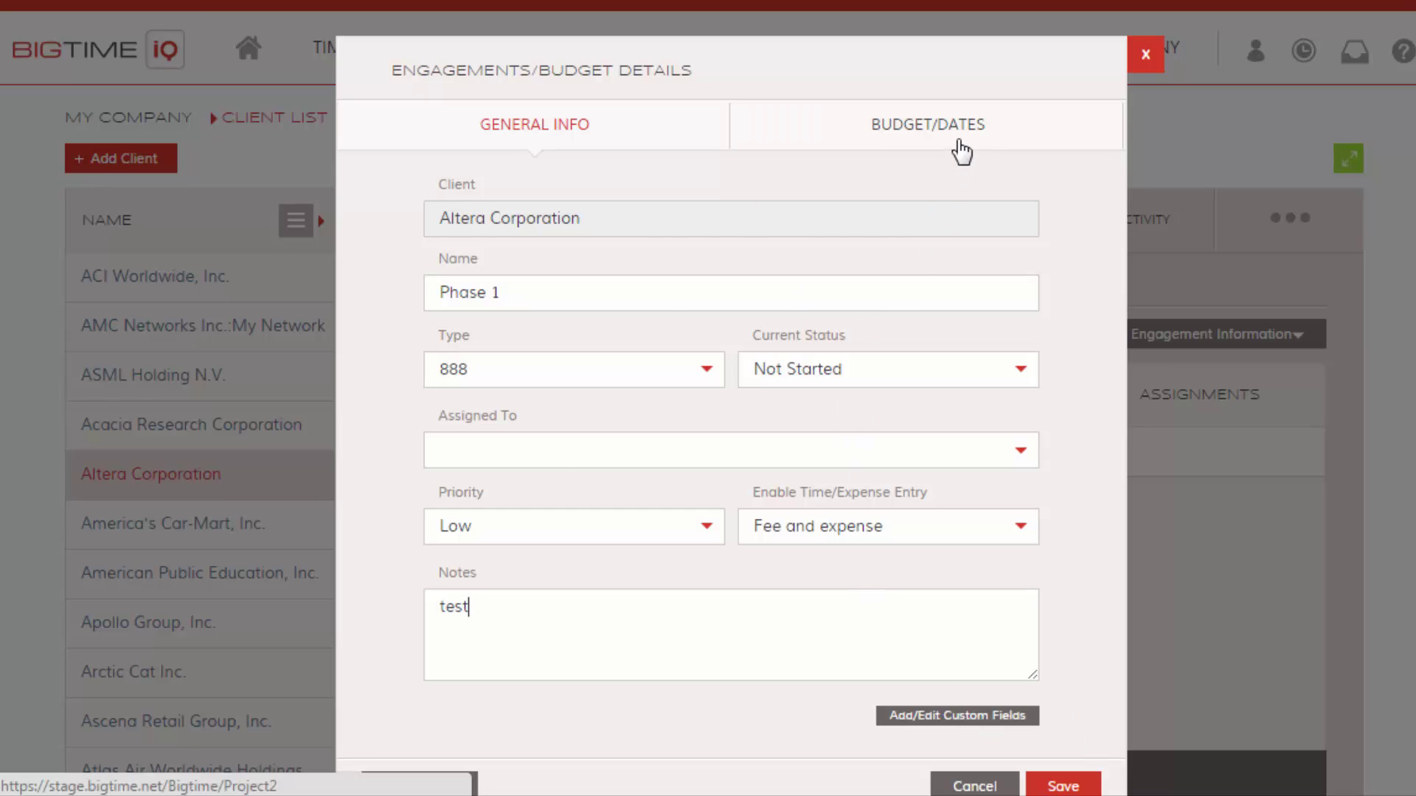
Give Phase 1 an hours budget of 40, fee budget 1000 and expense budget 500.00.
{"action": "left_click", "coordinate": [961, 151]}
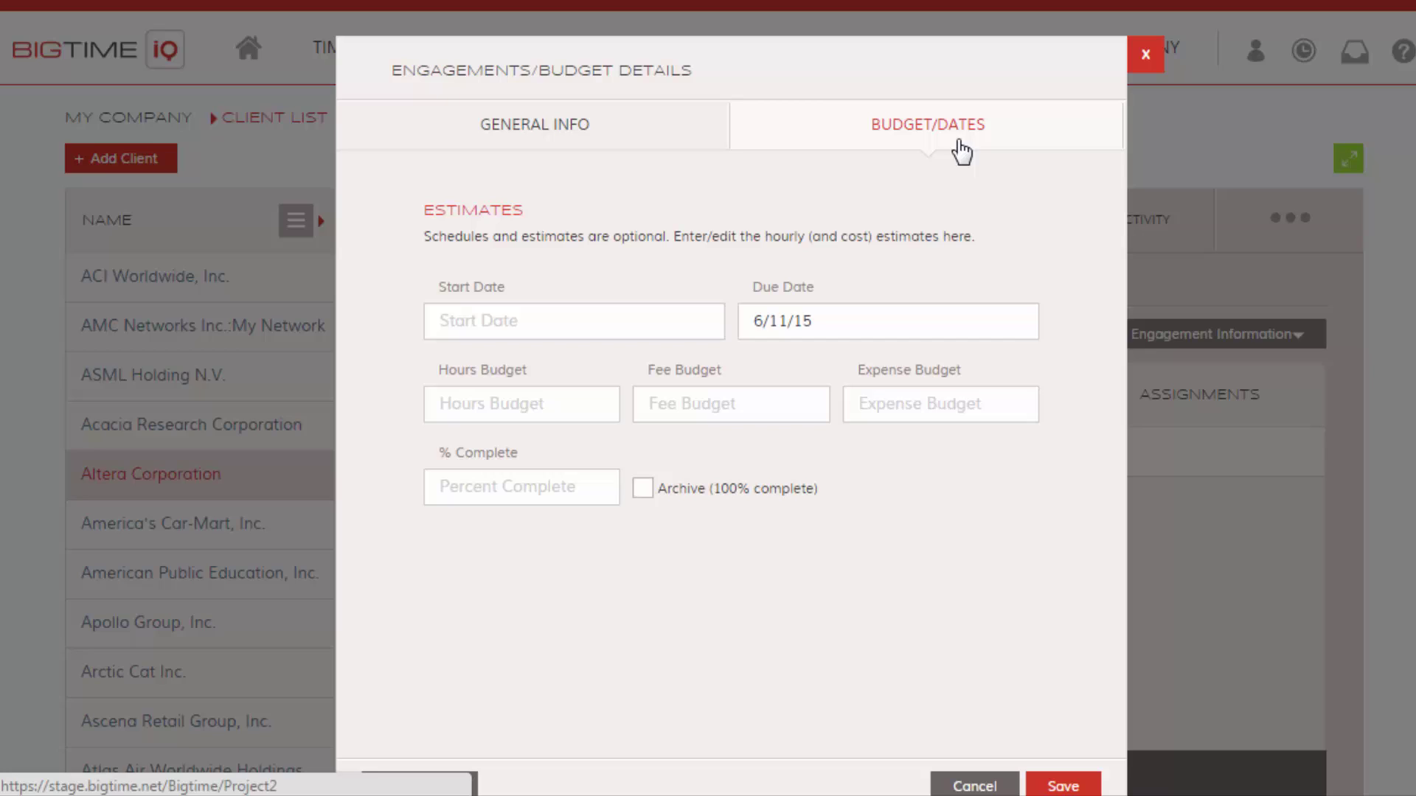
{"action": "left_click", "coordinate": [490, 406]}
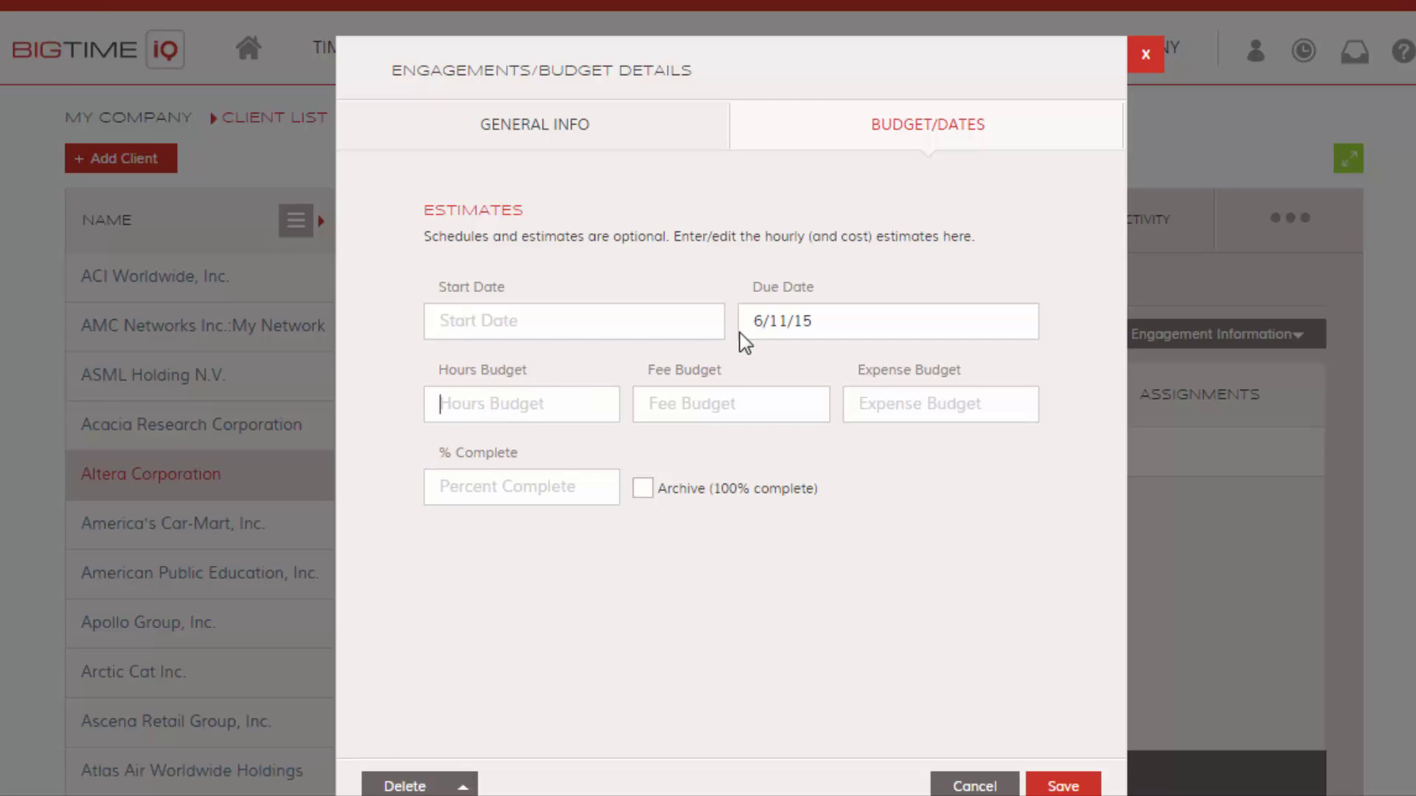
{"action": "type", "text": "40"}
{"action": "left_click", "coordinate": [733, 403]}
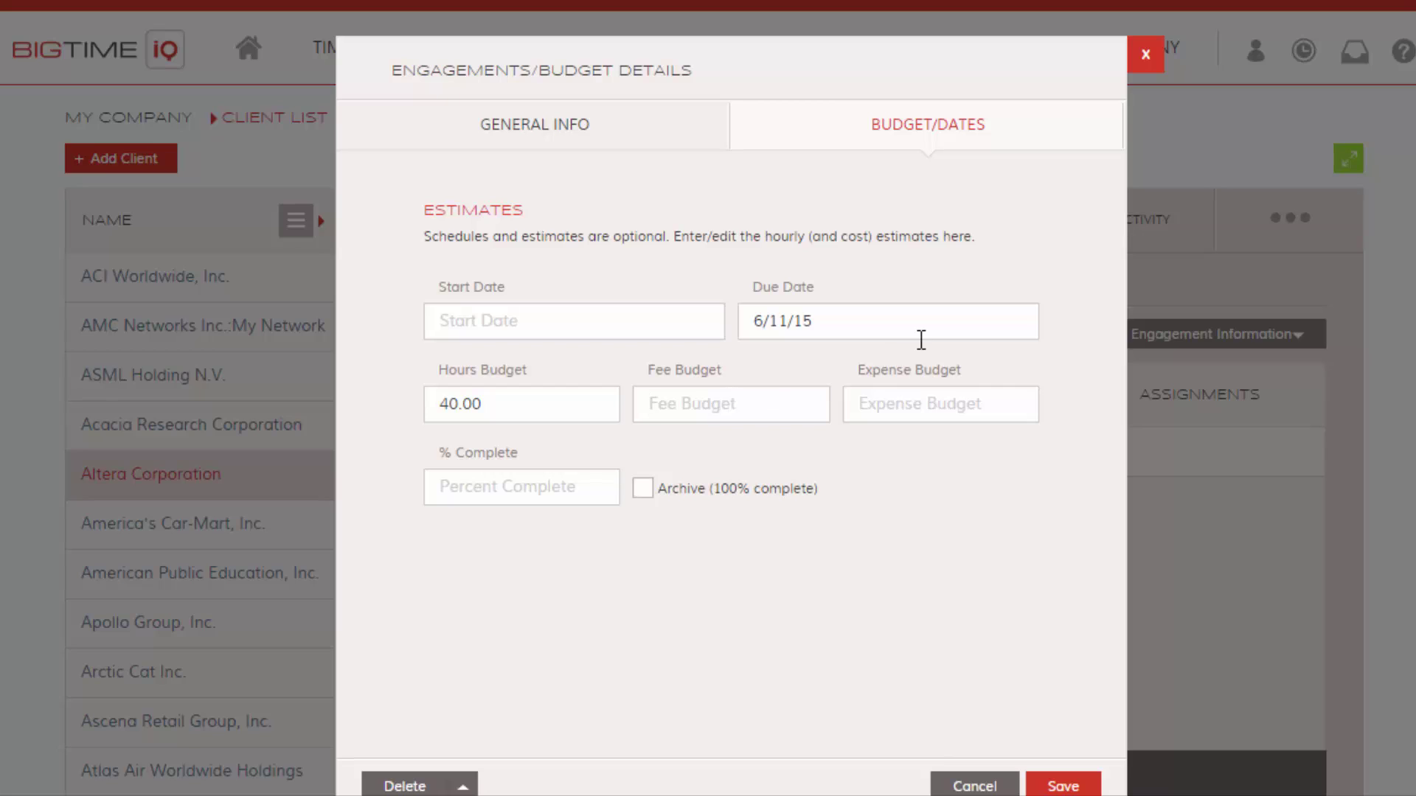
{"action": "type", "text": "1000."}
{"action": "left_click", "coordinate": [950, 396]}
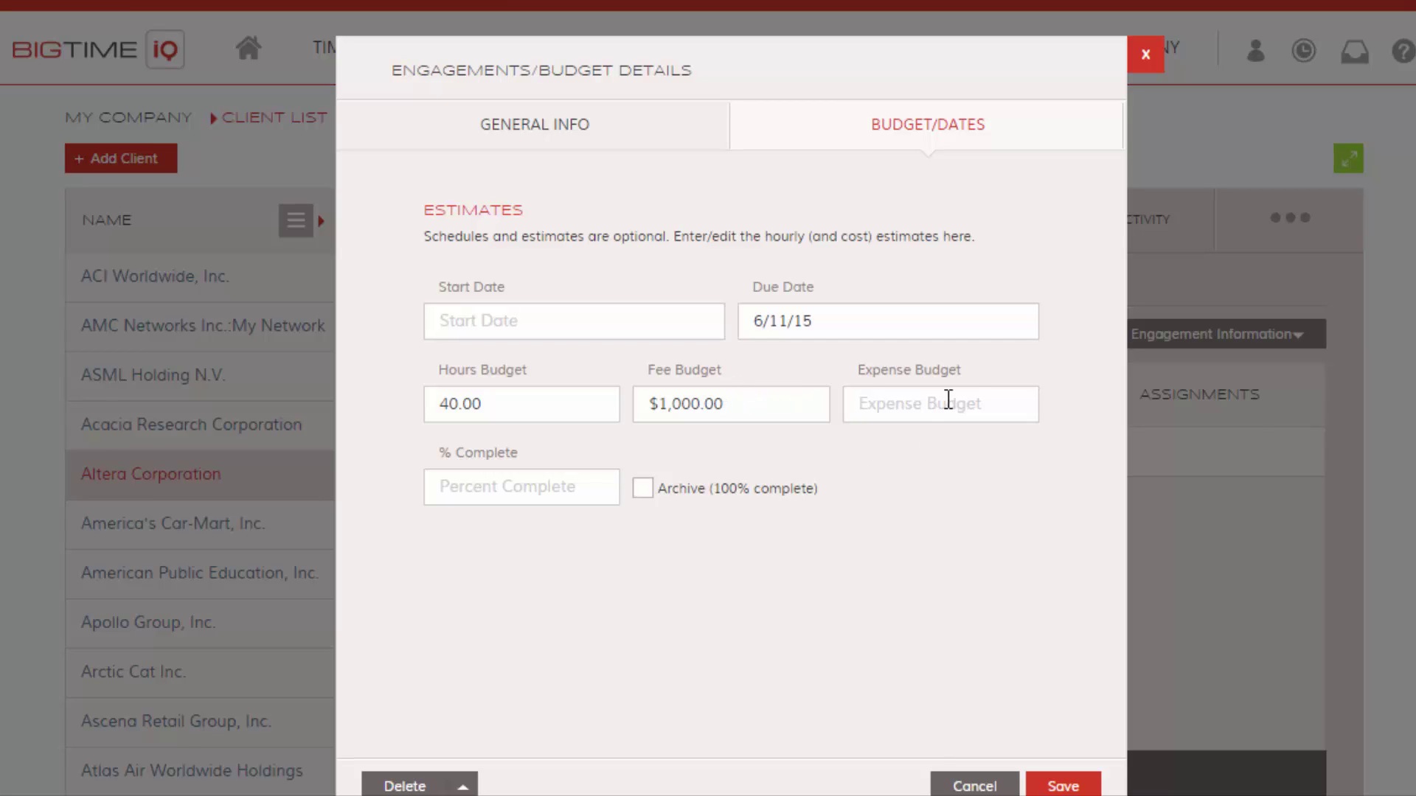
{"action": "type", "text": "500.00"}
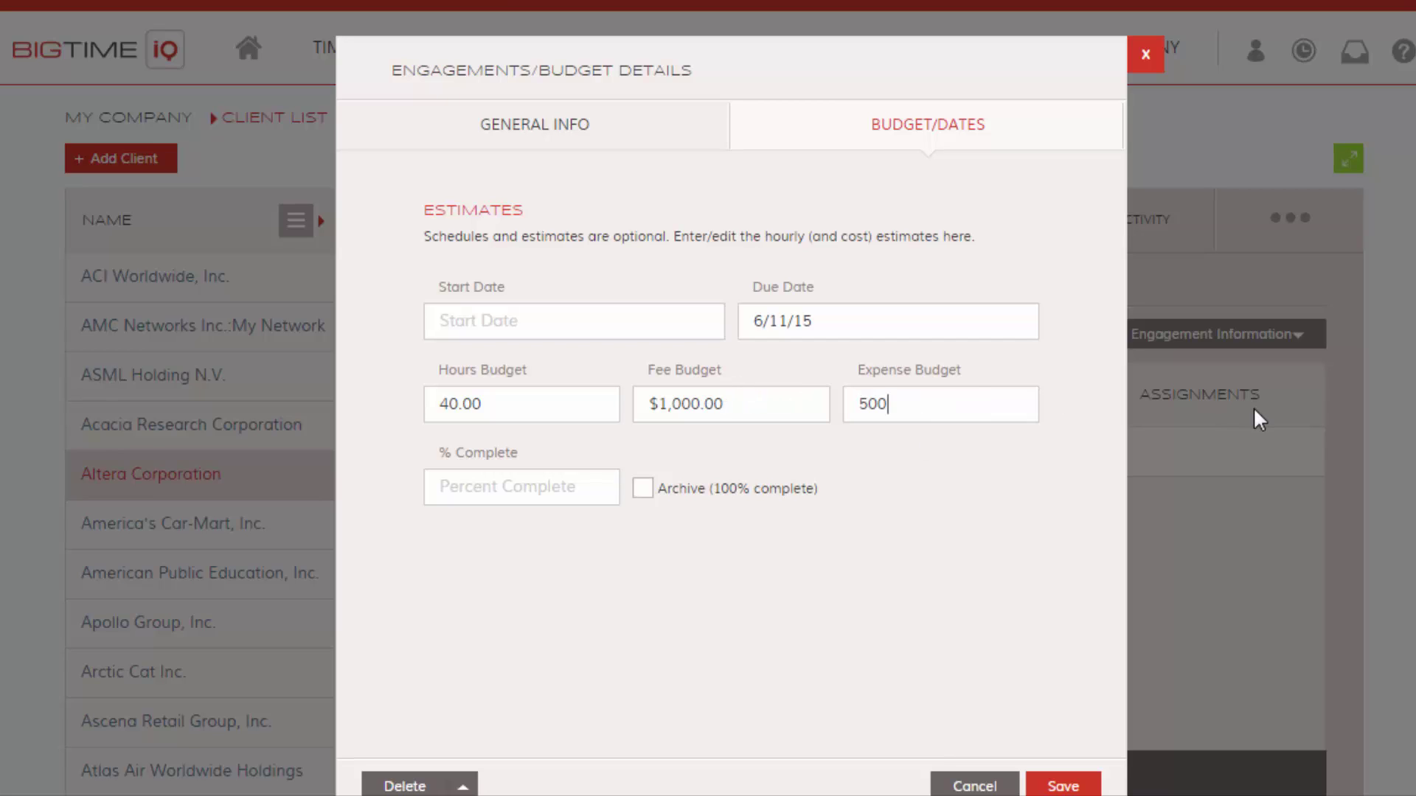
{"action": "left_click", "coordinate": [951, 538]}
Save the first budget and start a second 'Phase 1' engagement, type 888, status Not Started.
{"action": "left_click", "coordinate": [1066, 787]}
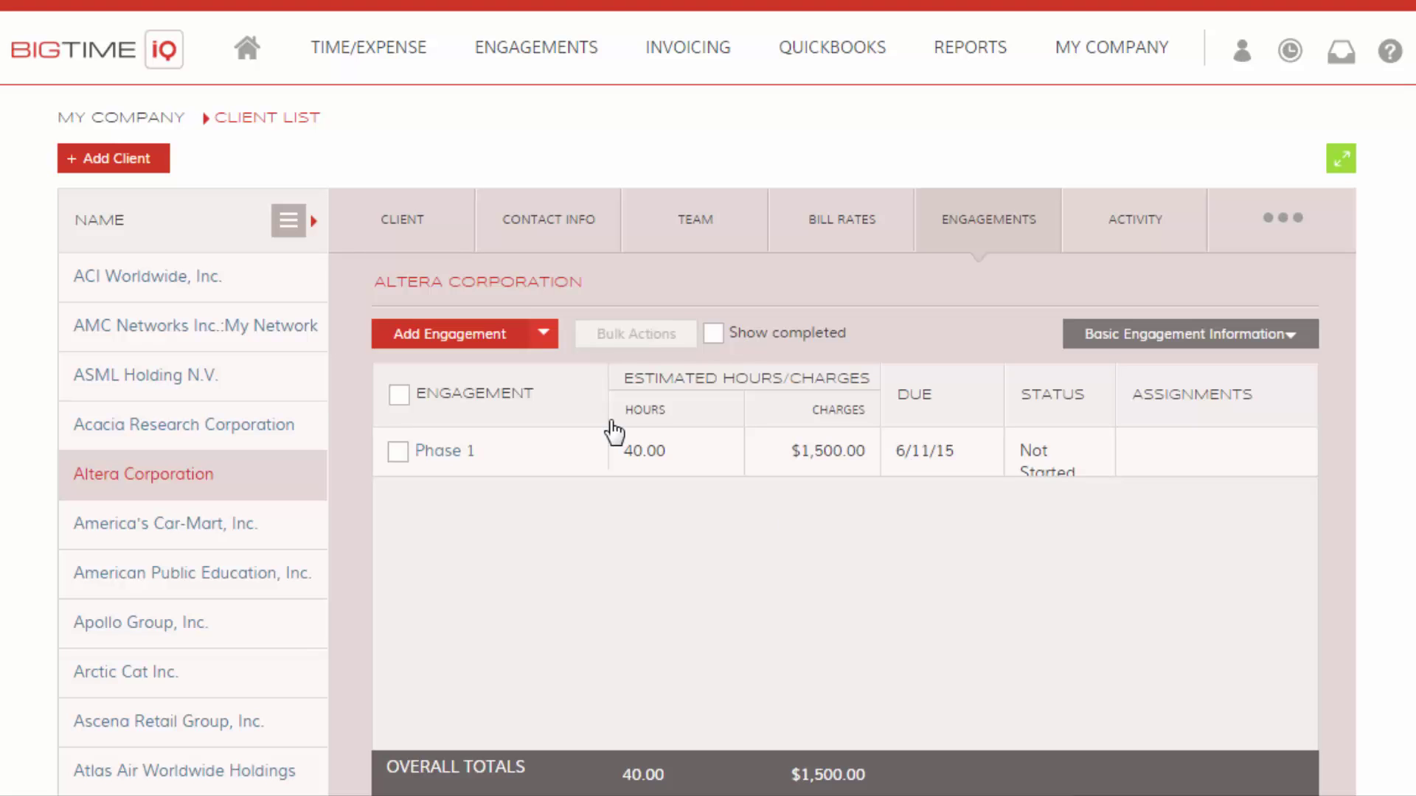
{"action": "left_click", "coordinate": [543, 336]}
{"action": "left_click", "coordinate": [498, 382]}
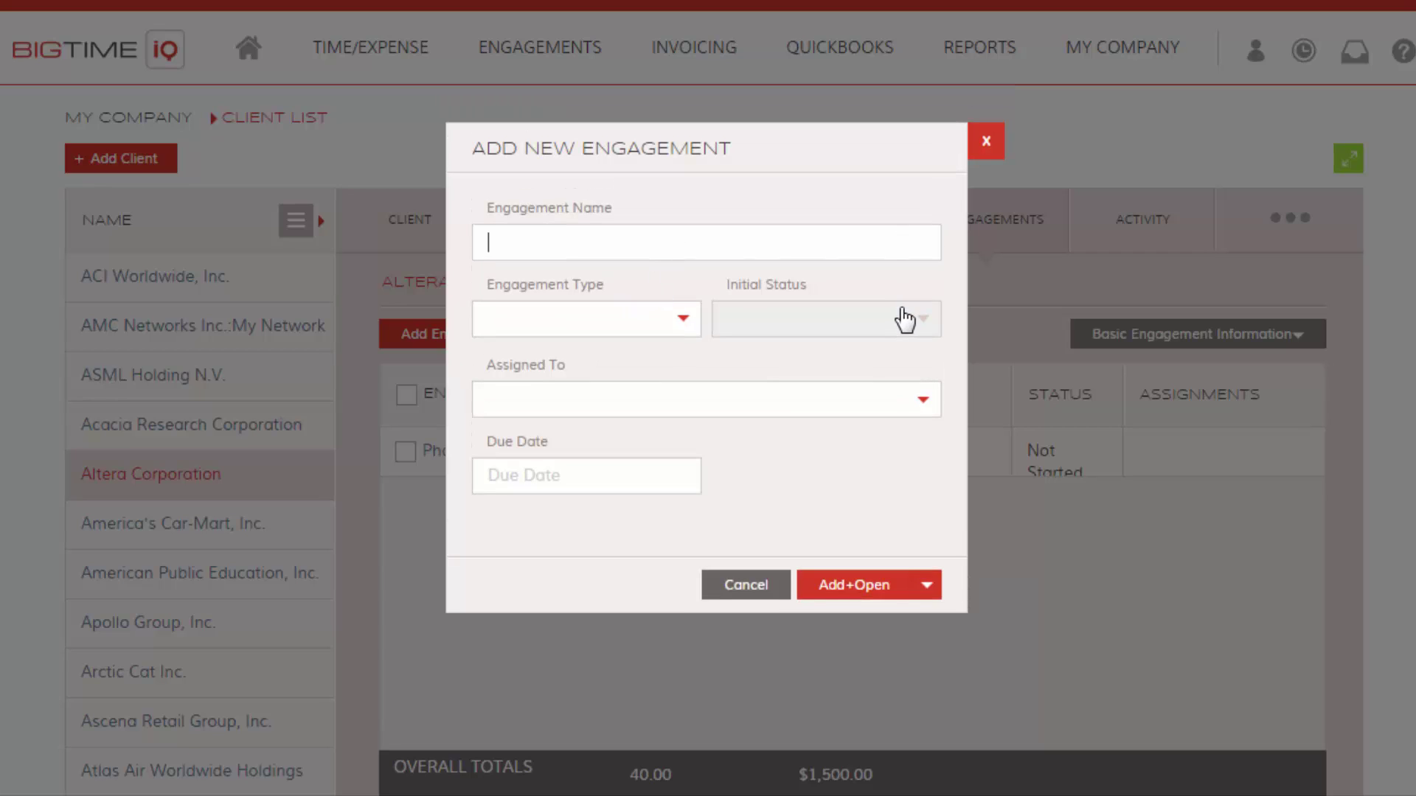
{"action": "type", "text": "Phase 1"}
{"action": "left_click", "coordinate": [680, 319]}
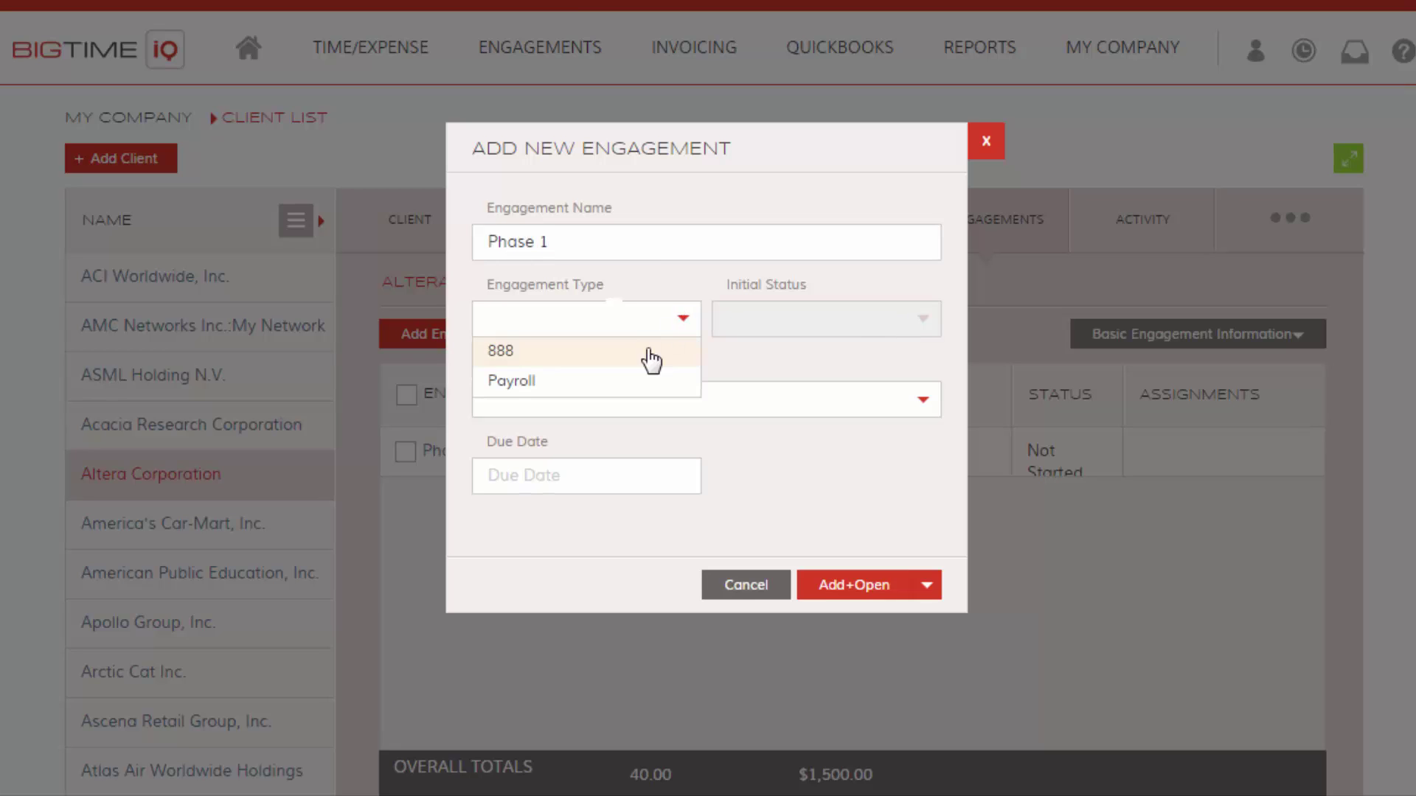
{"action": "left_click", "coordinate": [648, 352]}
{"action": "left_click", "coordinate": [910, 319]}
{"action": "left_click", "coordinate": [894, 354]}
Create the second Phase 1 with fee budget 500.00 and expense budget 50.00, and save.
{"action": "left_click", "coordinate": [879, 595]}
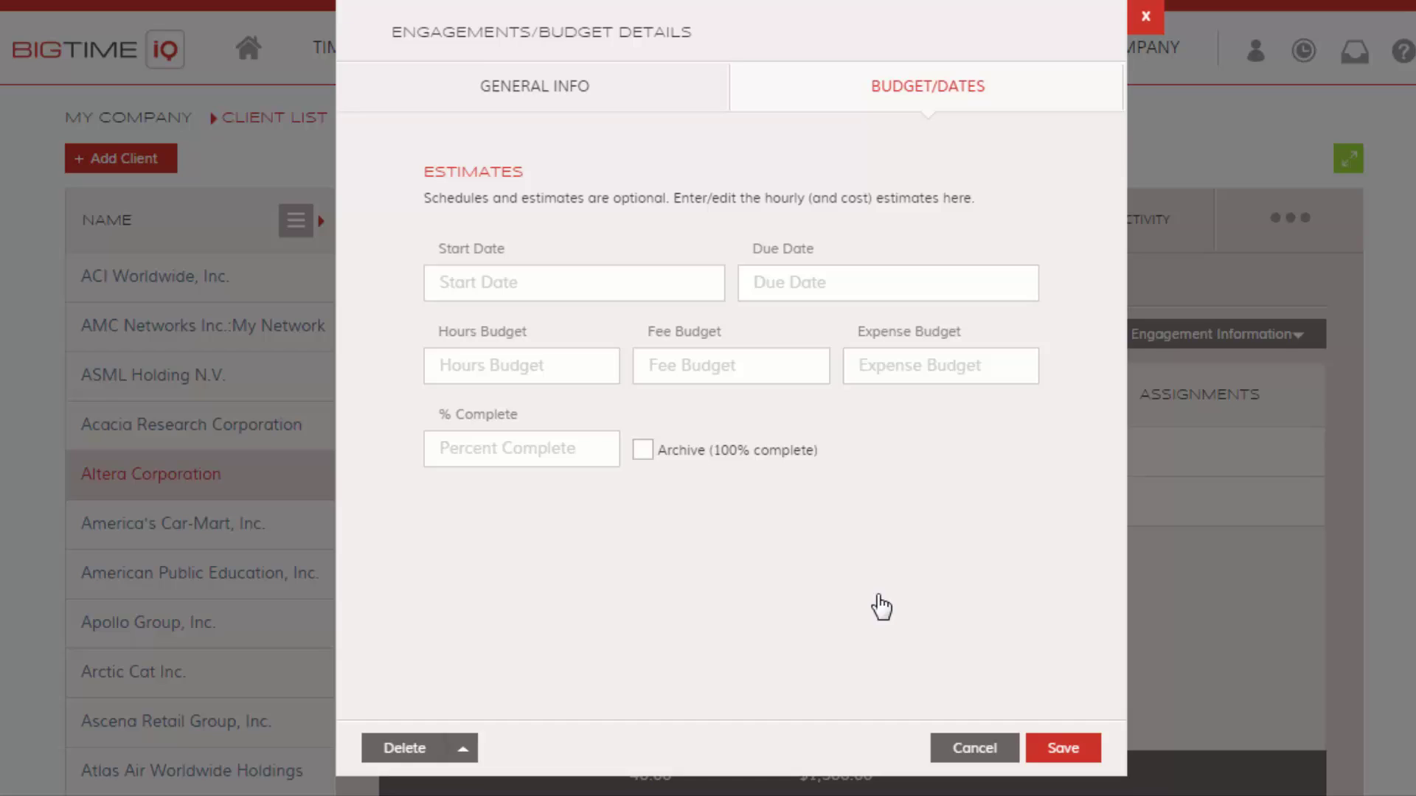
{"action": "left_click", "coordinate": [673, 403]}
{"action": "type", "text": "500.00"}
{"action": "key", "text": "Tab"}
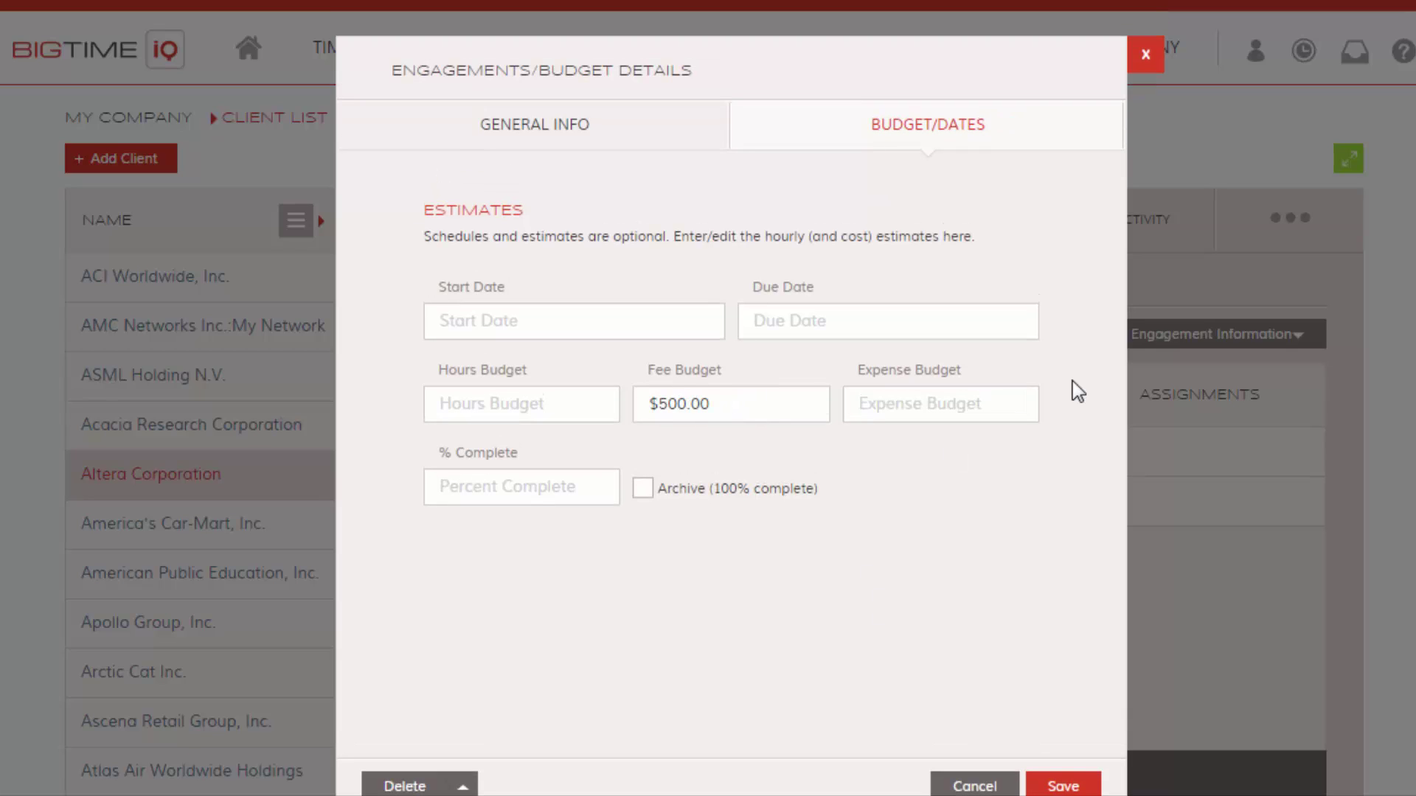
{"action": "type", "text": "50.00"}
{"action": "left_click", "coordinate": [1086, 774]}
{"action": "scroll", "coordinate": [870, 711], "scroll_direction": "down", "scroll_amount": 1}
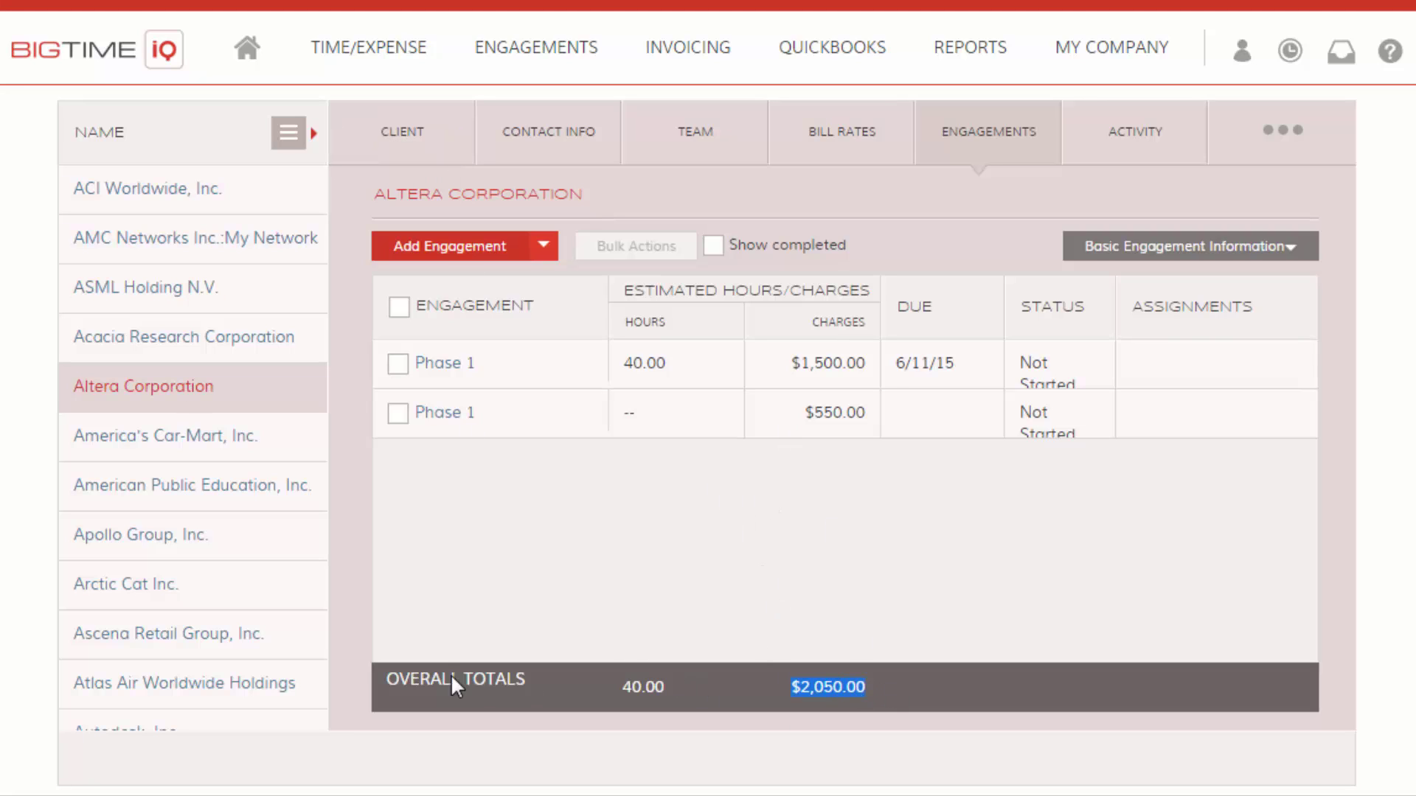
Tick the first Phase 1 engagement and show its bulk action choices.
{"action": "left_click_drag", "start_coordinate": [433, 680], "coordinate": [917, 711]}
{"action": "scroll", "coordinate": [919, 577], "scroll_direction": "up", "scroll_amount": 1}
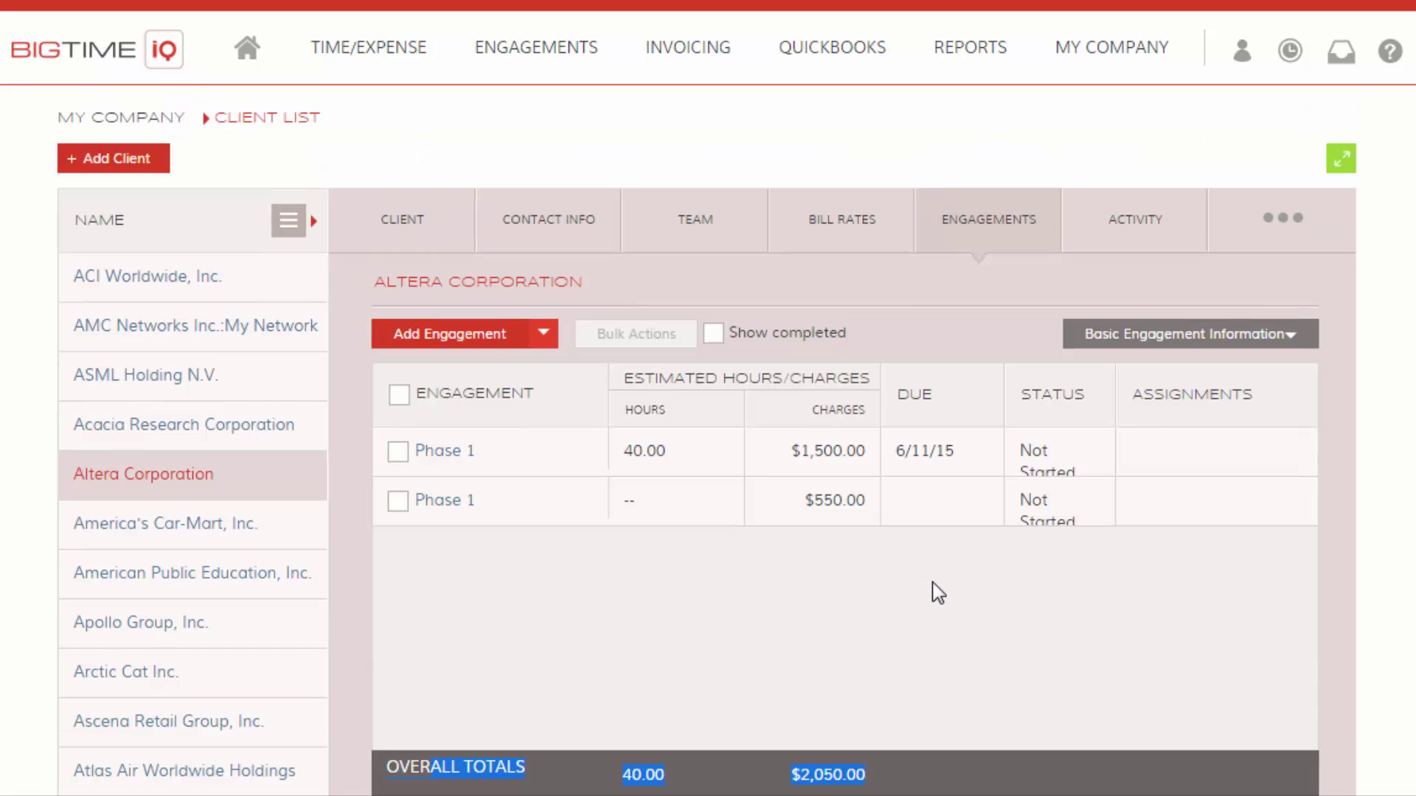
{"action": "left_click", "coordinate": [398, 452]}
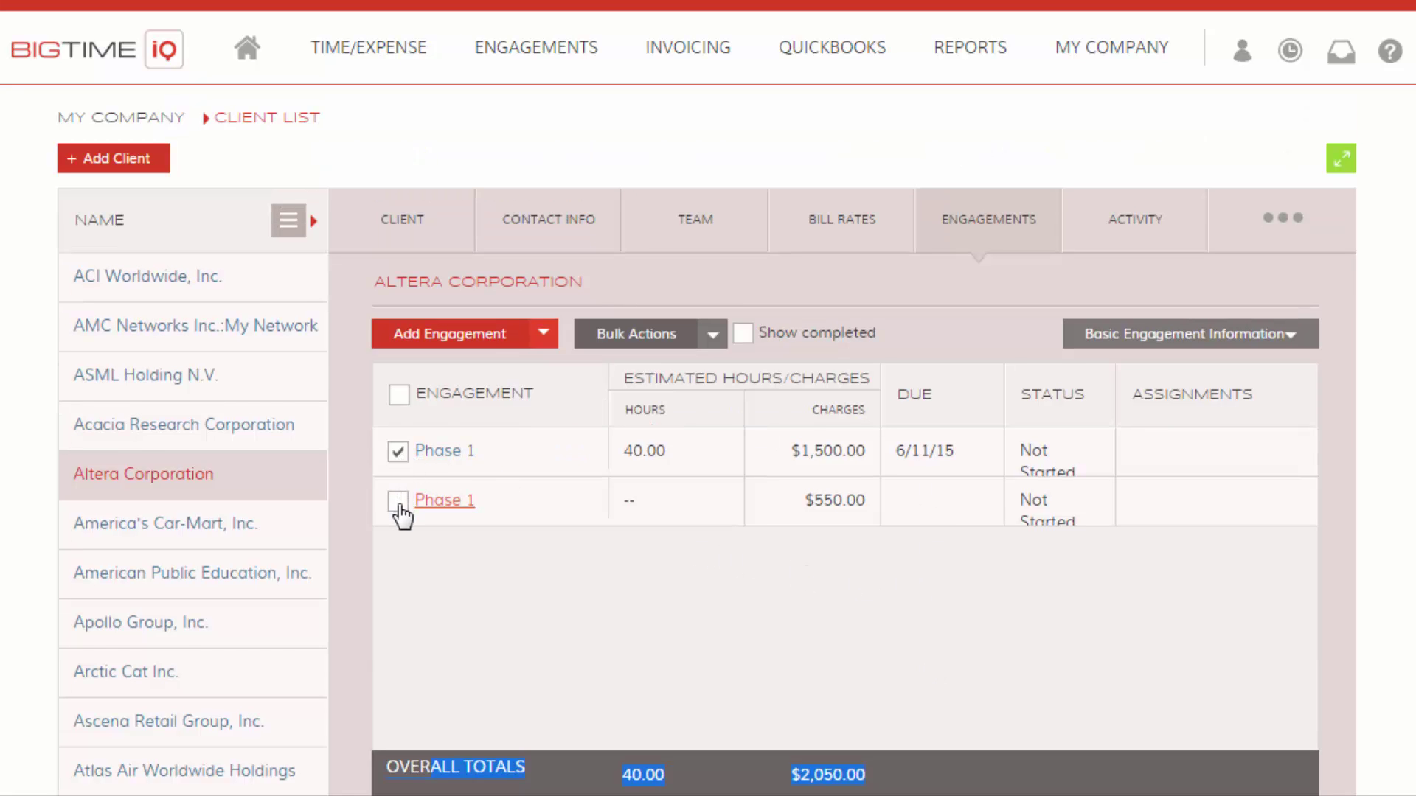
{"action": "left_click", "coordinate": [724, 341]}
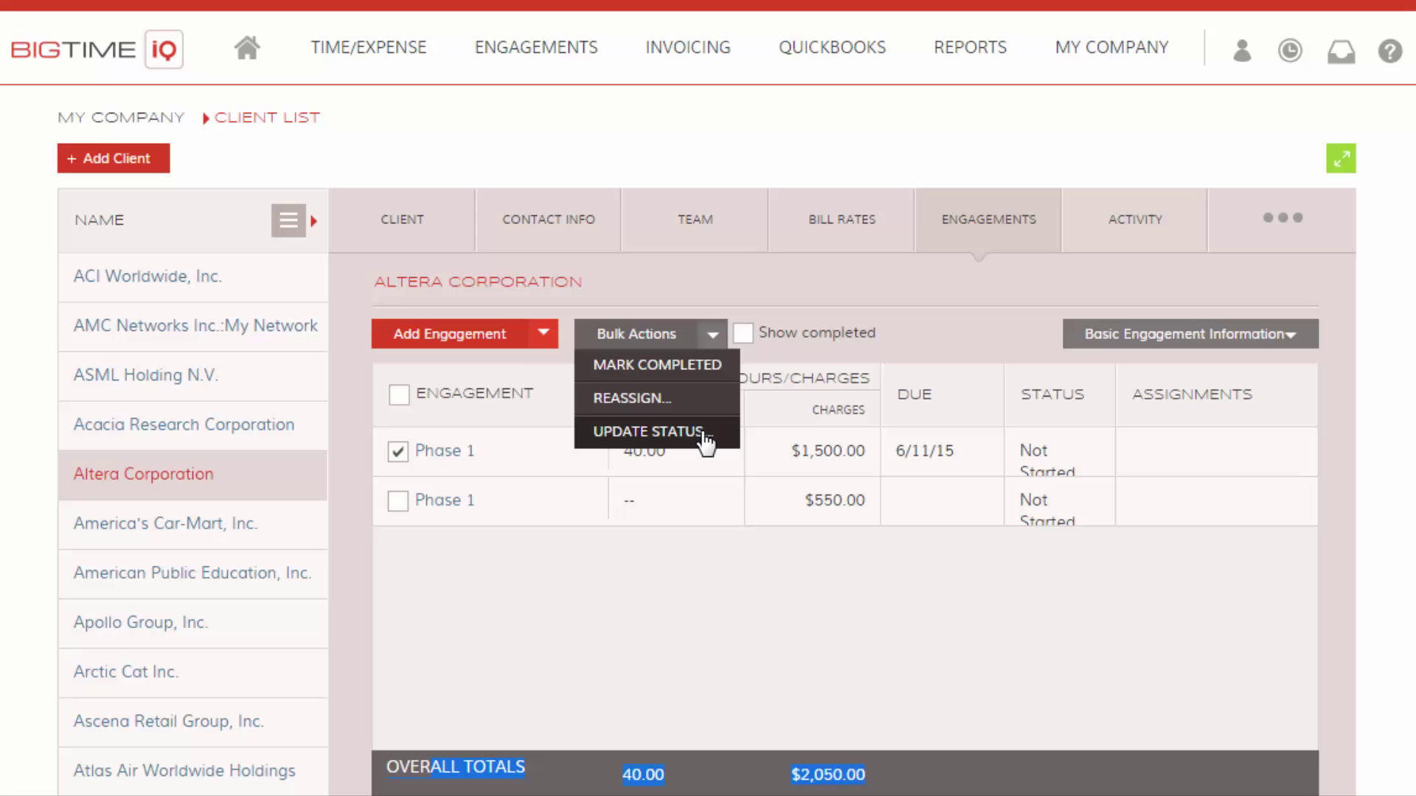
Clear the bulk selection and briefly view the first Phase 1 budget details.
{"action": "left_click", "coordinate": [712, 339]}
{"action": "left_click", "coordinate": [1284, 341]}
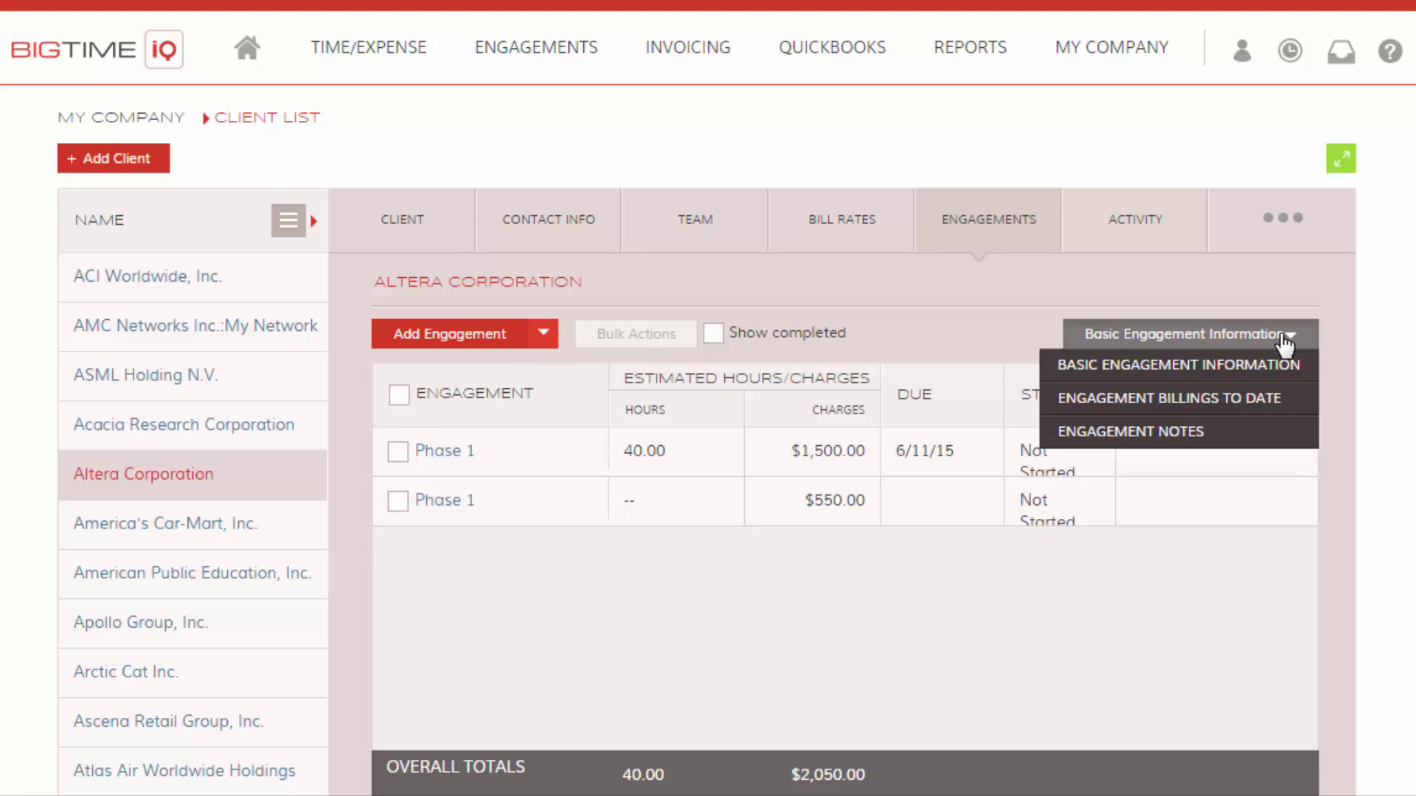
{"action": "left_click", "coordinate": [701, 587]}
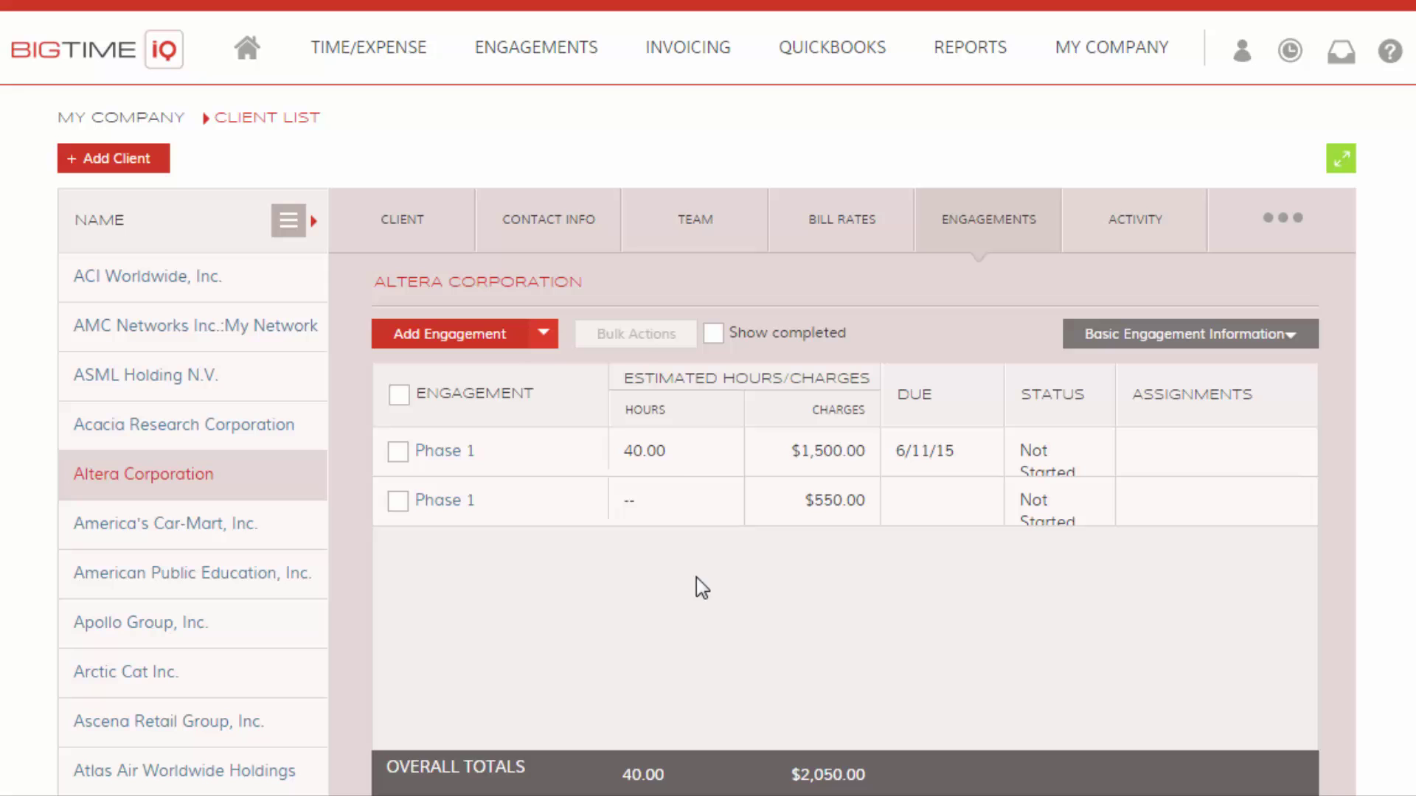
{"action": "left_click", "coordinate": [672, 459]}
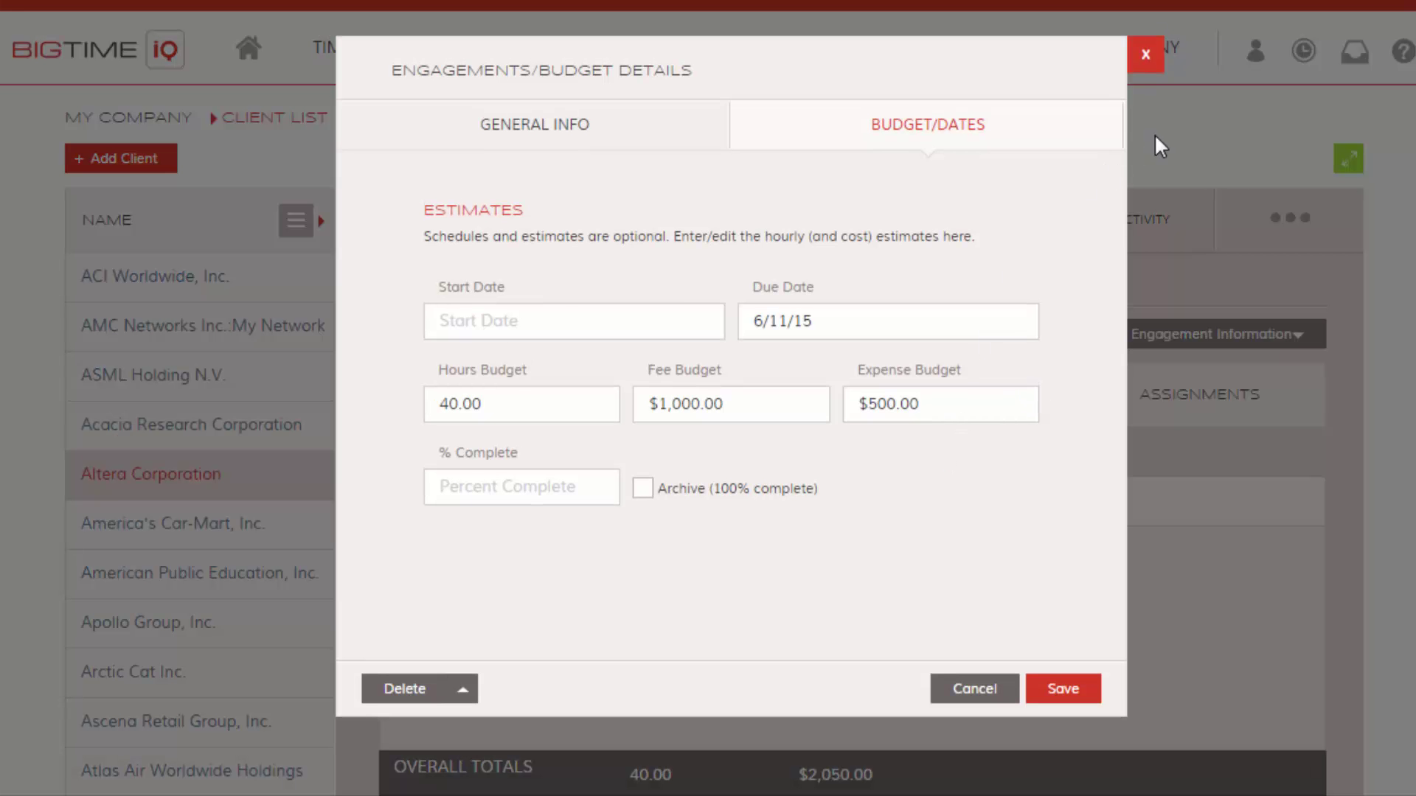
{"action": "left_click", "coordinate": [1150, 57]}
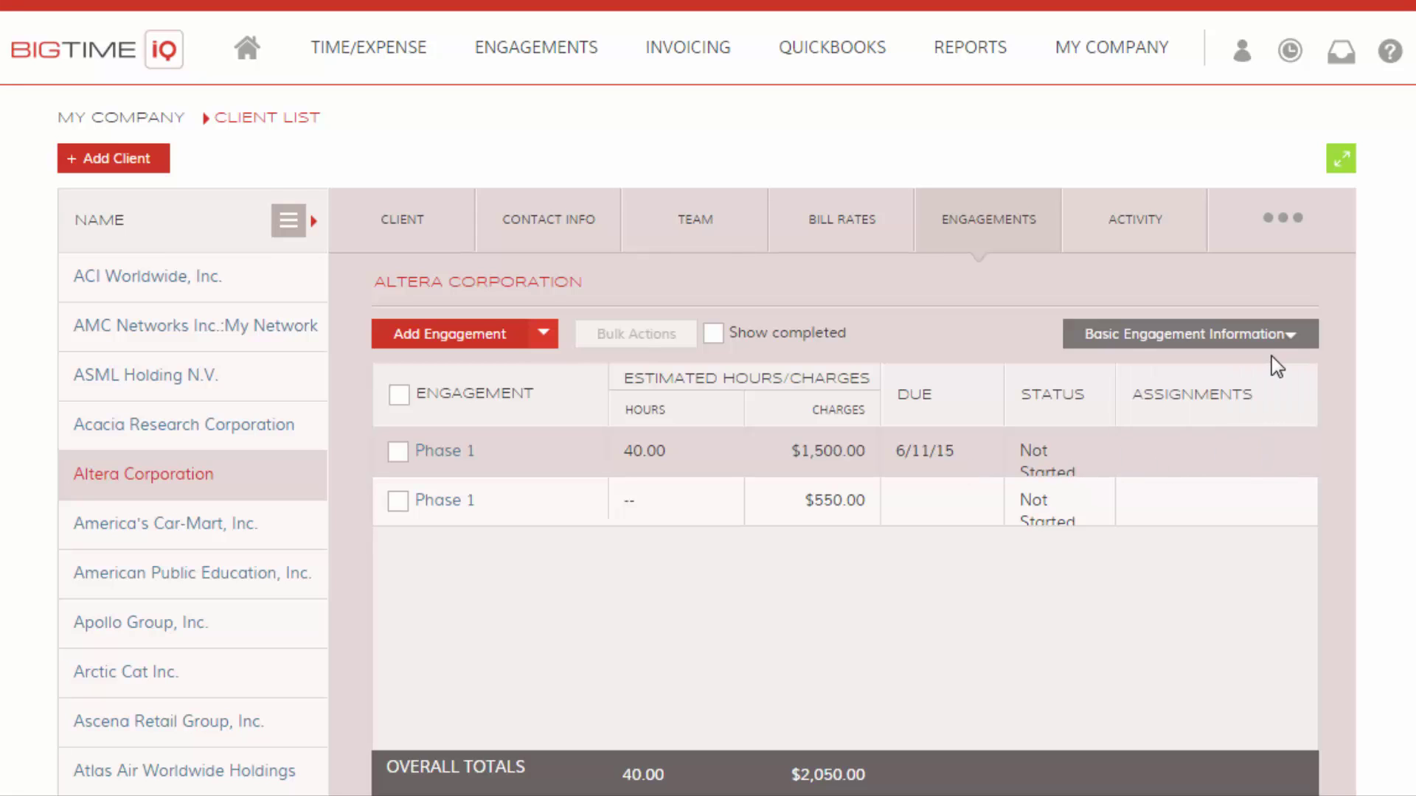
Switch the engagements table to Billings to Date, then to Engagement Notes.
{"action": "left_click", "coordinate": [1275, 338]}
{"action": "left_click", "coordinate": [1258, 410]}
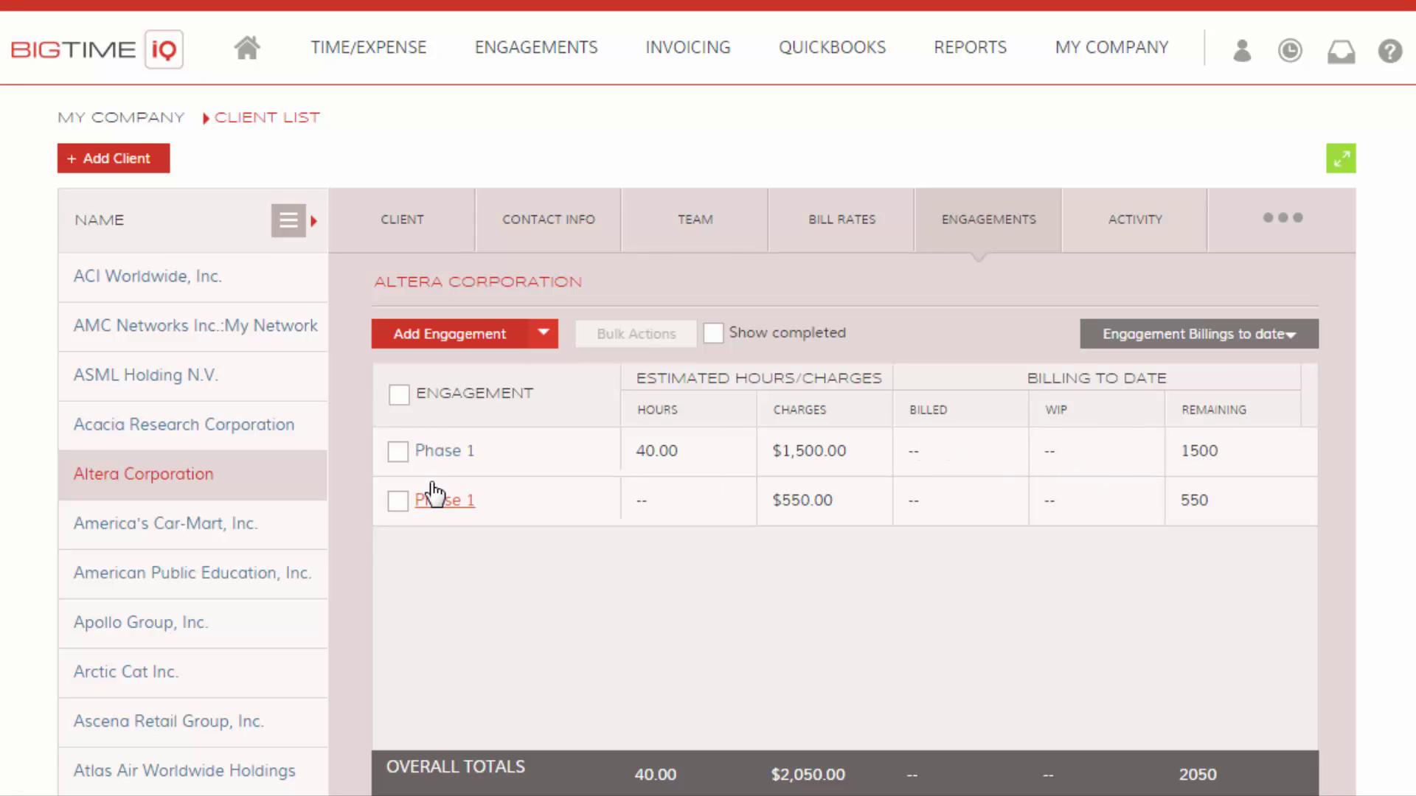
{"action": "left_click", "coordinate": [1251, 341]}
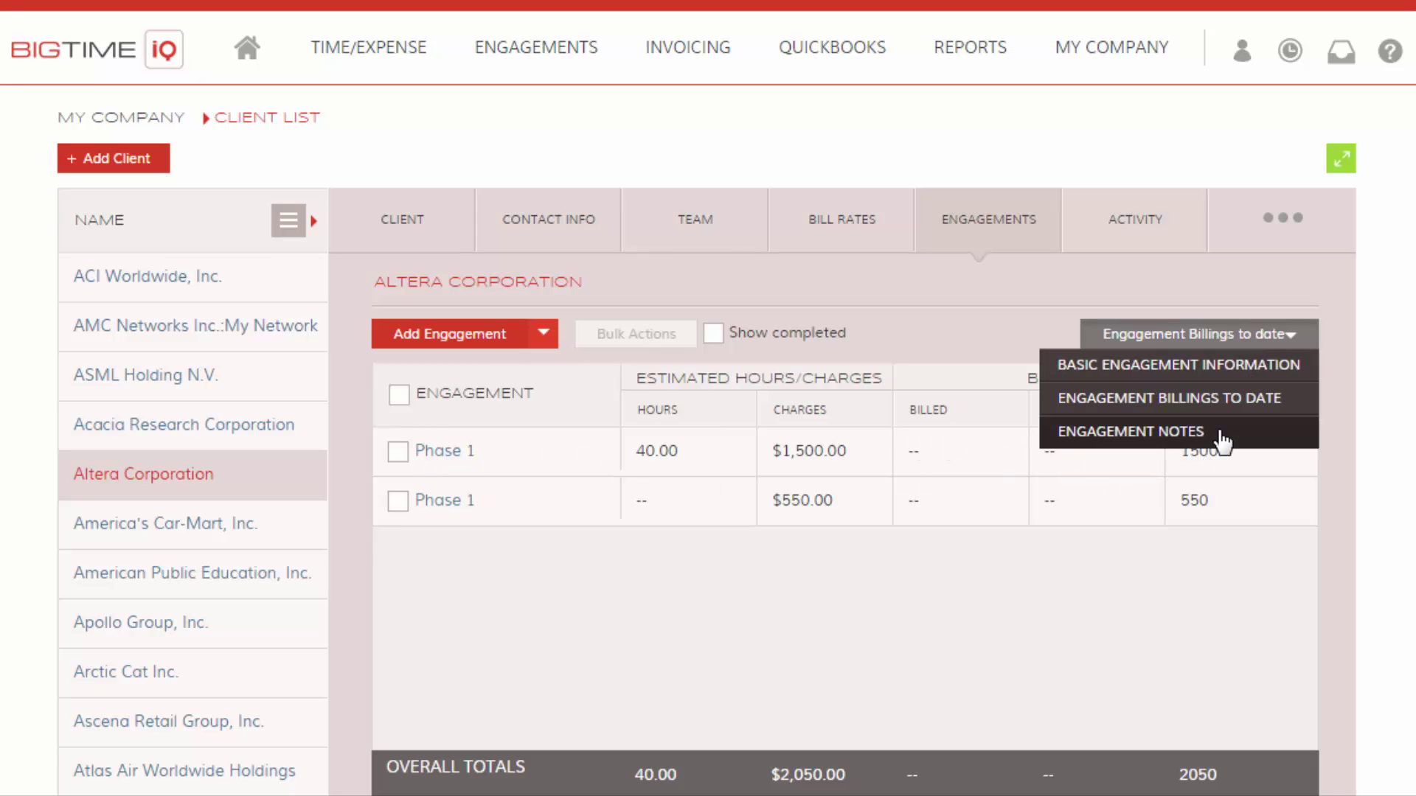
{"action": "left_click", "coordinate": [1221, 431]}
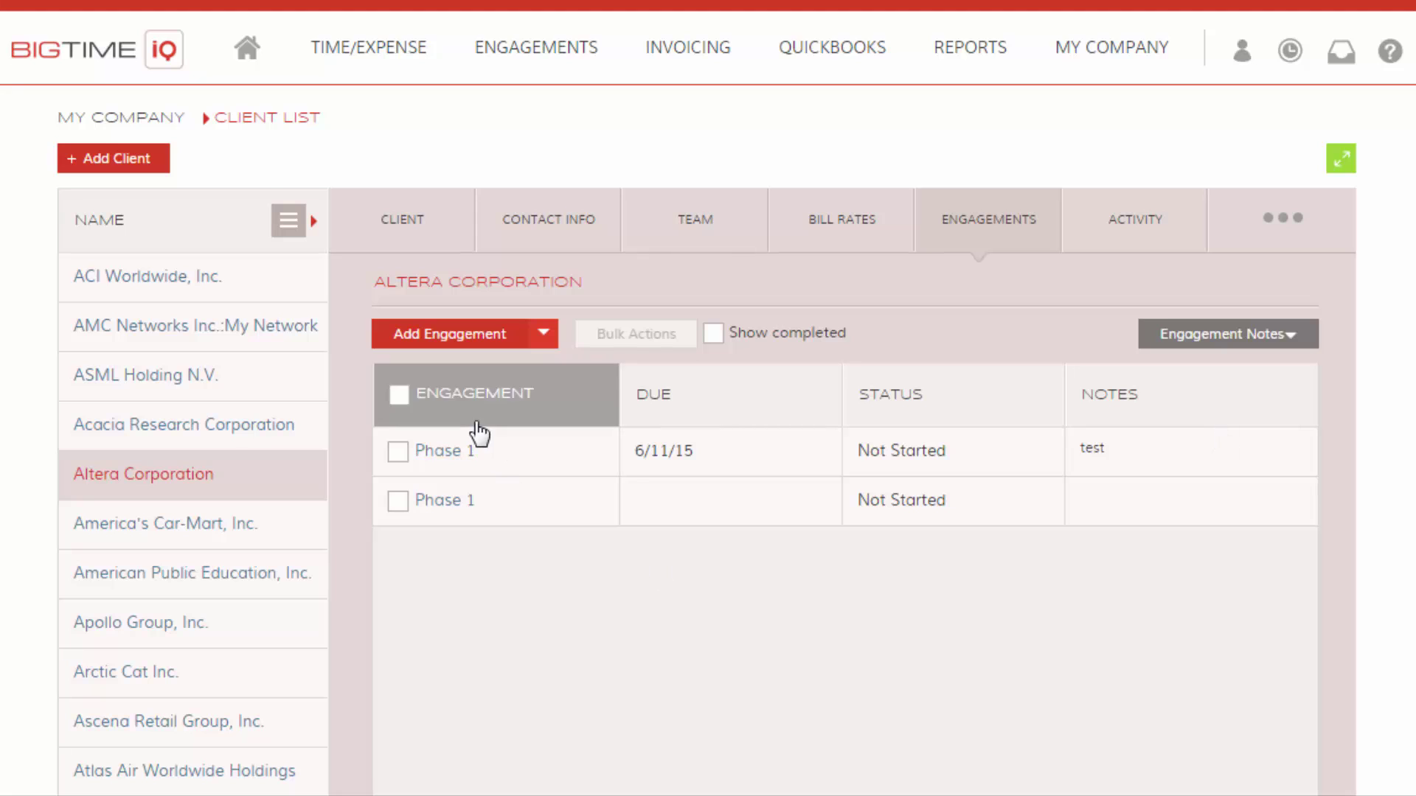